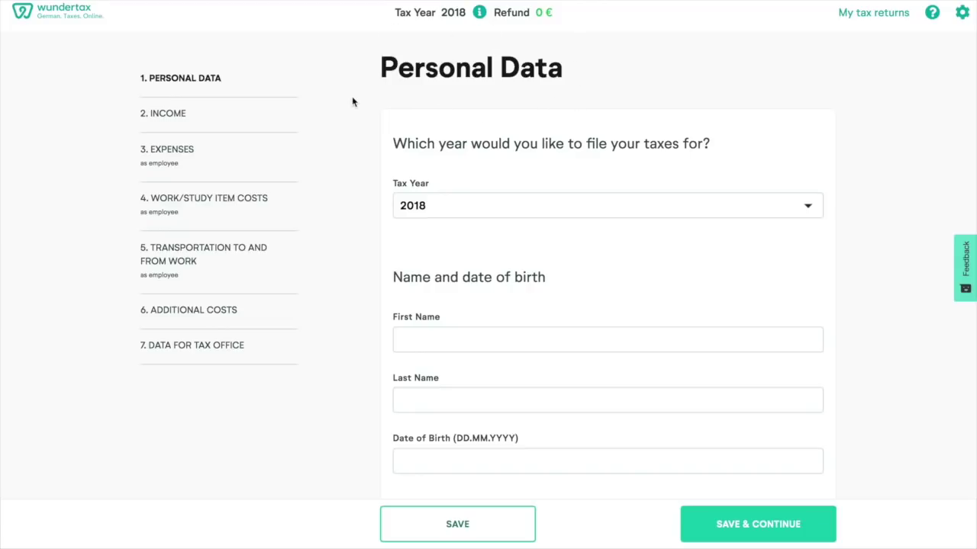
- Keep 2018 as the tax year in the Tax Year dropdown
{"action": "left_click", "coordinate": [795, 209]}
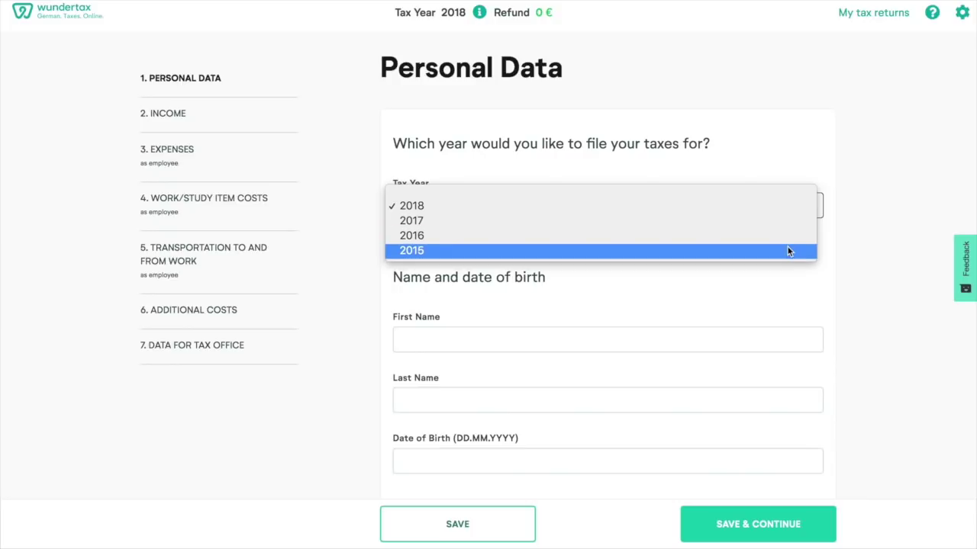
{"action": "left_click", "coordinate": [782, 206]}
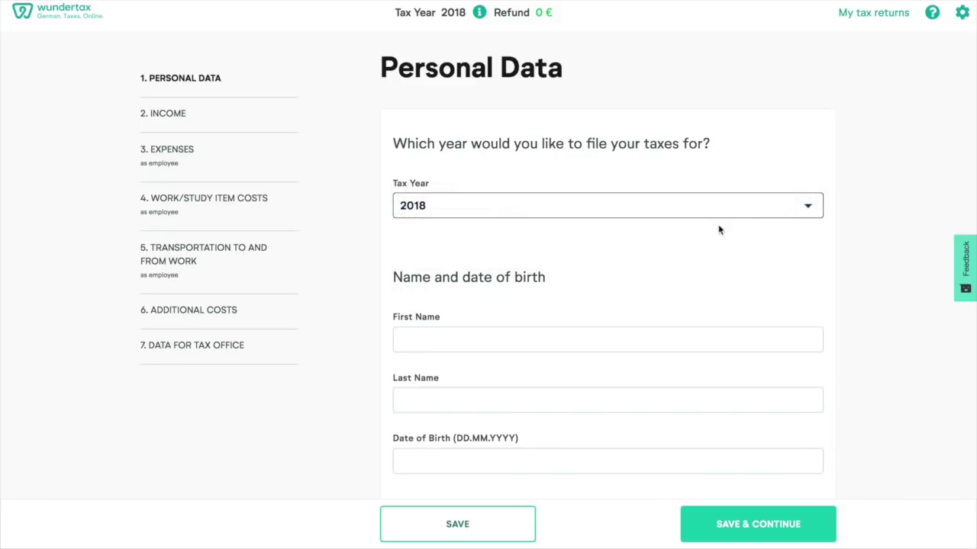
{"action": "scroll", "coordinate": [678, 245], "scroll_direction": "down", "scroll_amount": 3}
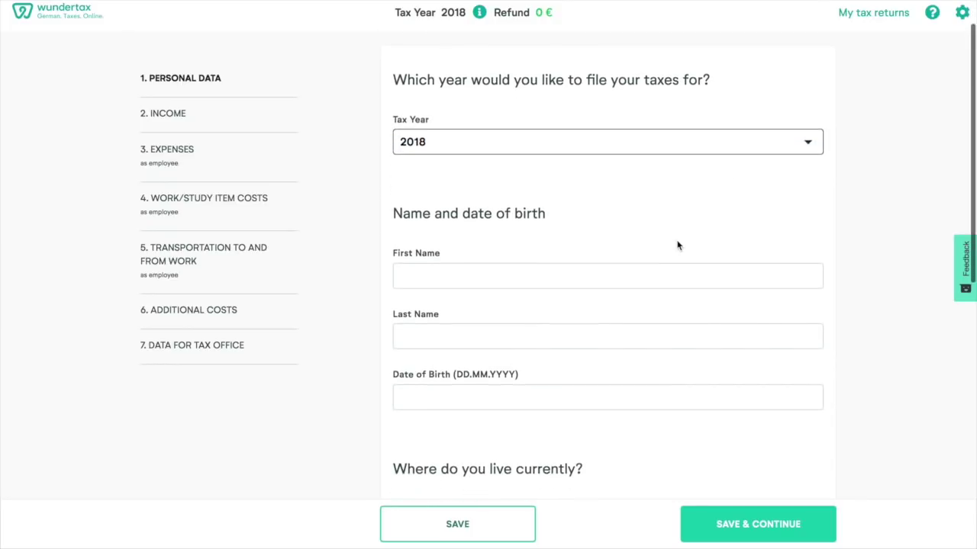
{"action": "scroll", "coordinate": [678, 245], "scroll_direction": "down", "scroll_amount": 3}
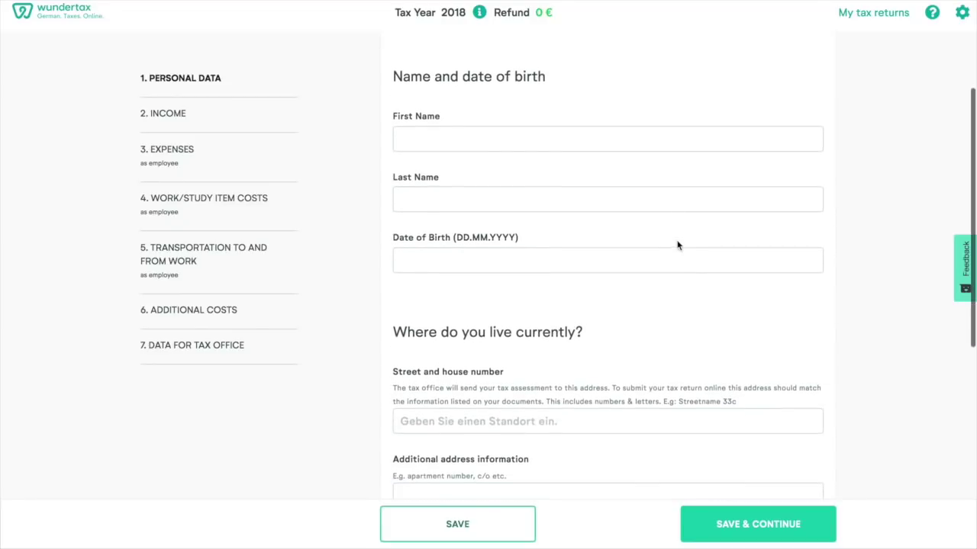
- Enter the taxpayer's first name, last name and date of birth
{"action": "left_click", "coordinate": [458, 136]}
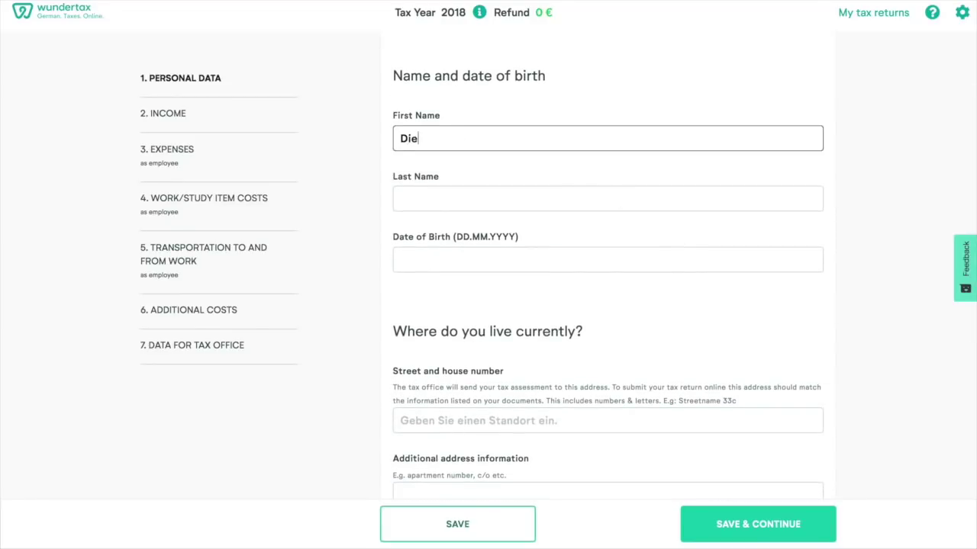
{"action": "left_click", "coordinate": [427, 197]}
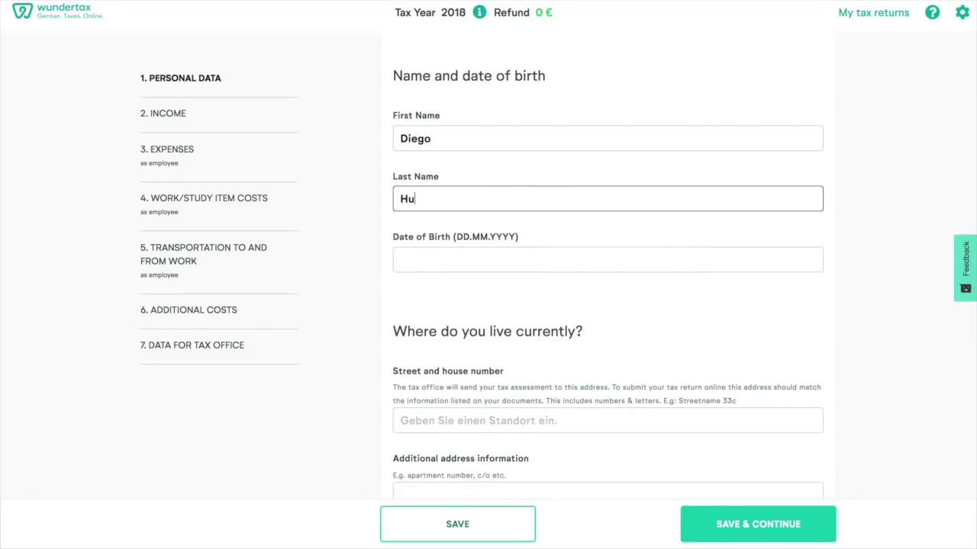
{"action": "left_click", "coordinate": [406, 254]}
{"action": "scroll", "coordinate": [415, 189], "scroll_direction": "down", "scroll_amount": 4}
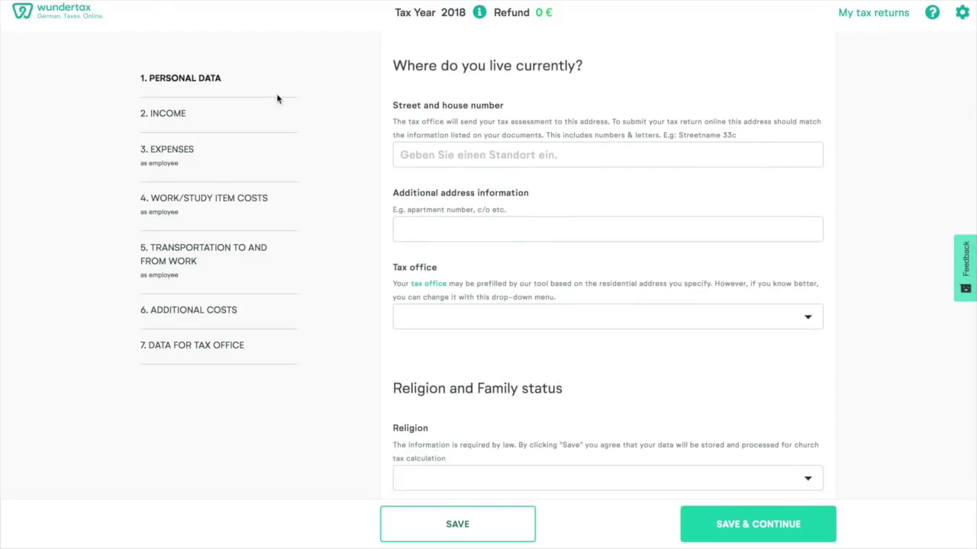
- Enter the home street address from the suggestion so the tax office fills in as Berlin / Schöneberg
{"action": "left_click", "coordinate": [426, 157]}
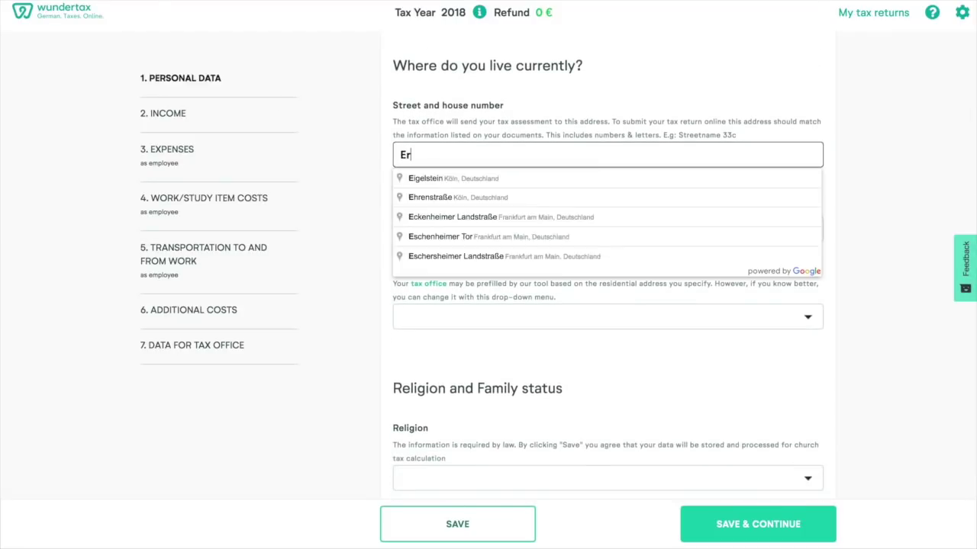
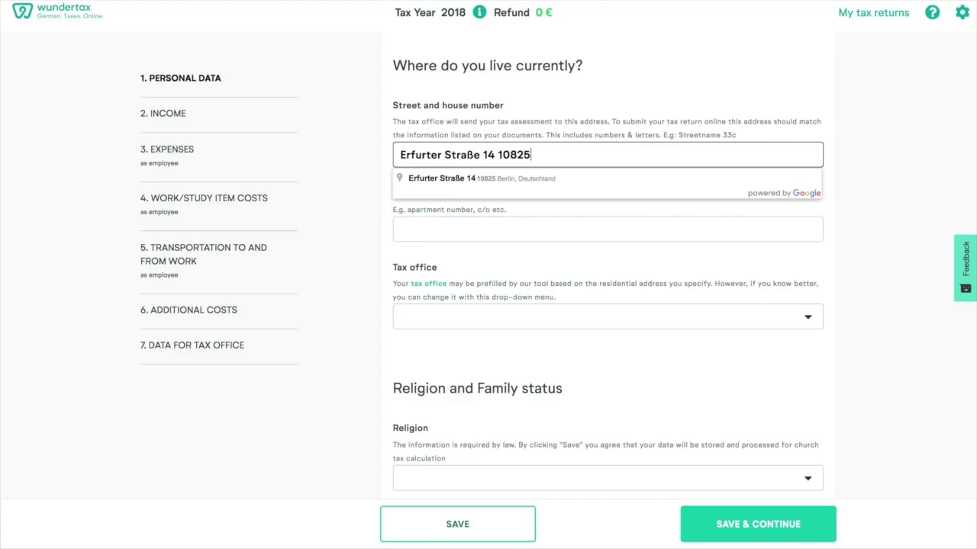
{"action": "left_click", "coordinate": [459, 177]}
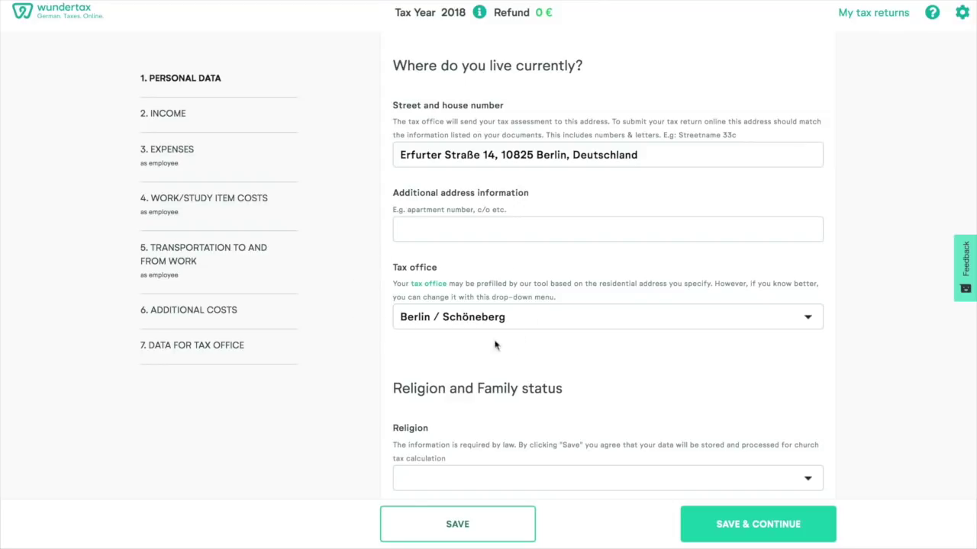
{"action": "scroll", "coordinate": [549, 337], "scroll_direction": "down", "scroll_amount": 4}
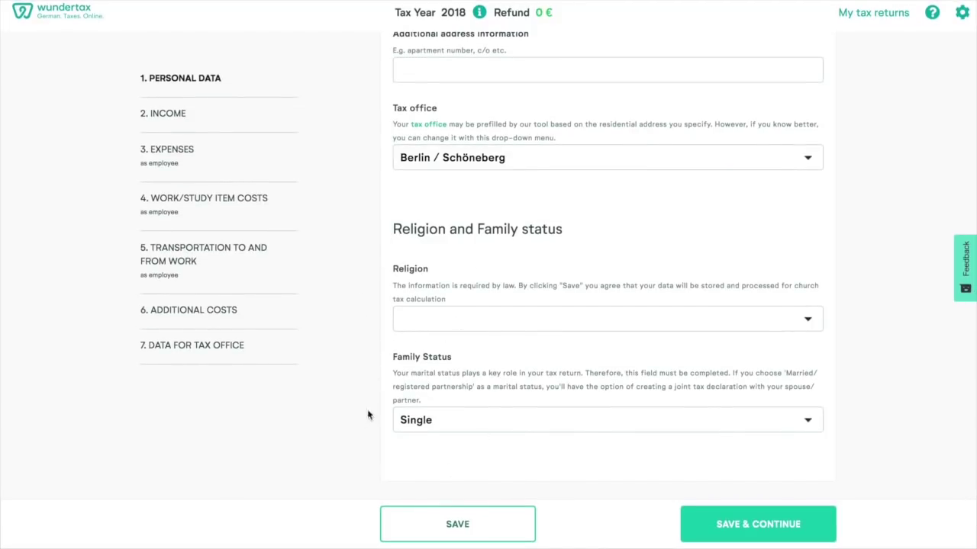
- Set religion to not obligated to pay church tax and family status Single, then save and continue
{"action": "left_click", "coordinate": [807, 320]}
{"action": "left_click", "coordinate": [797, 329]}
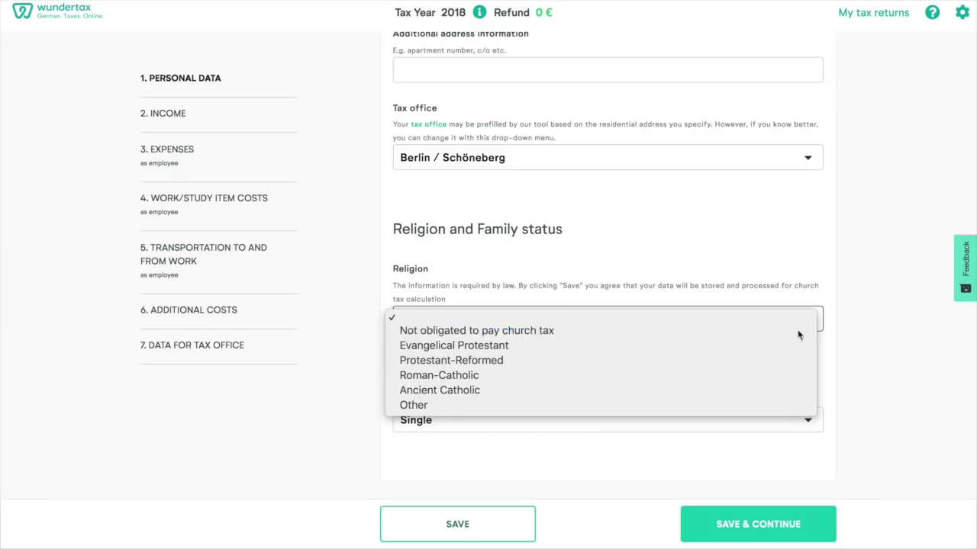
{"action": "left_click", "coordinate": [812, 416]}
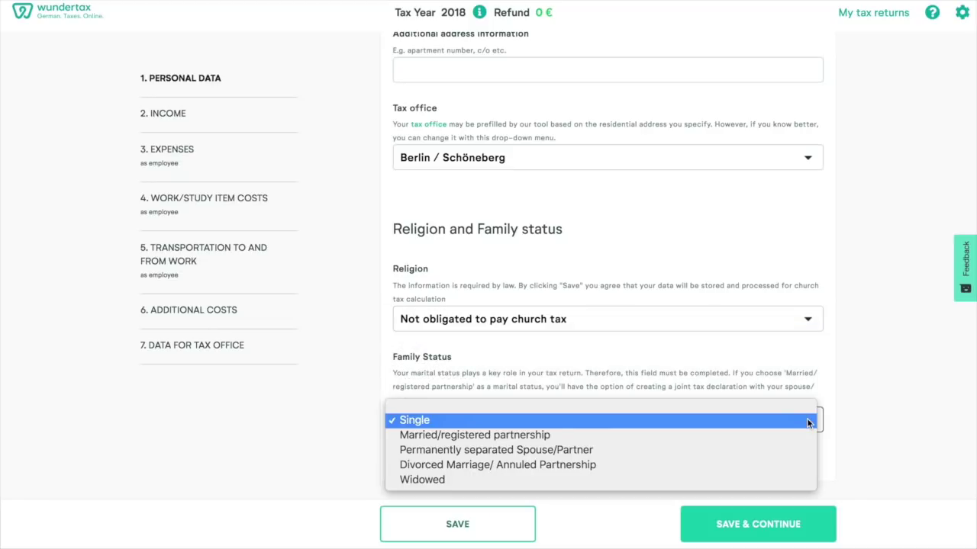
{"action": "left_click", "coordinate": [751, 423]}
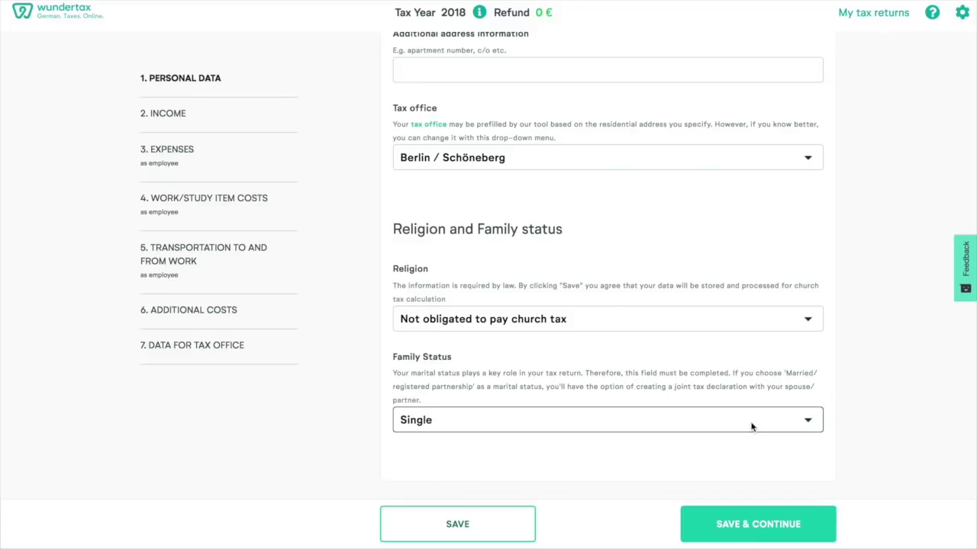
{"action": "left_click", "coordinate": [739, 525]}
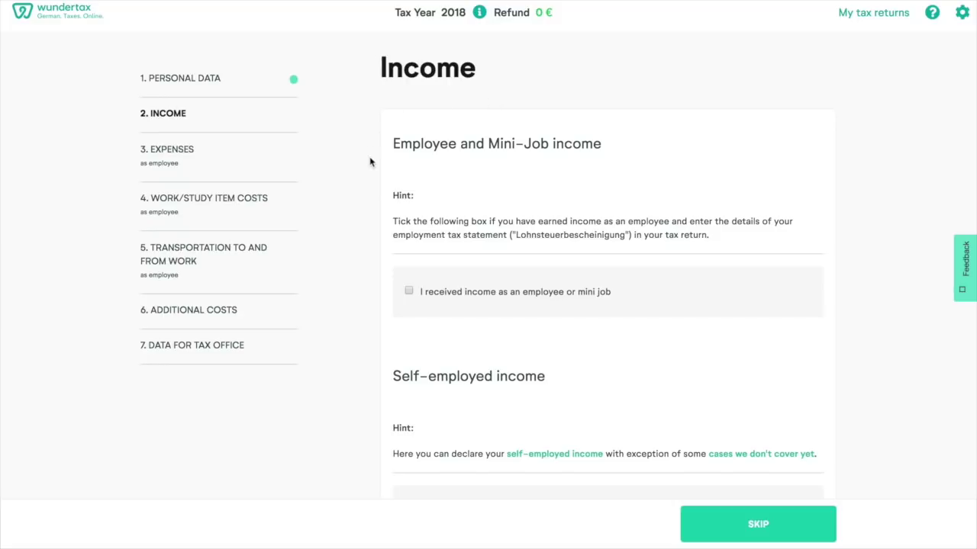
{"action": "scroll", "coordinate": [611, 169], "scroll_direction": "down", "scroll_amount": 3}
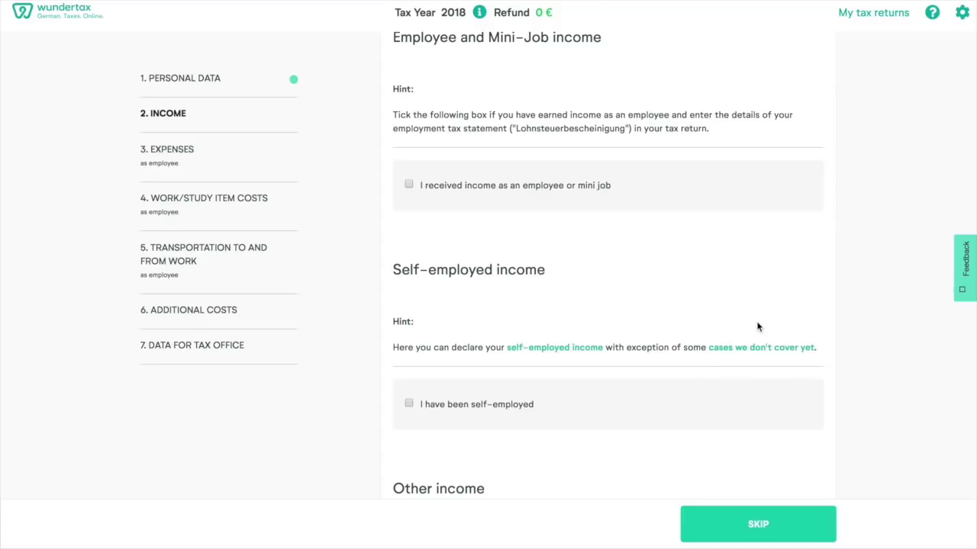
{"action": "scroll", "coordinate": [757, 327], "scroll_direction": "up", "scroll_amount": 2}
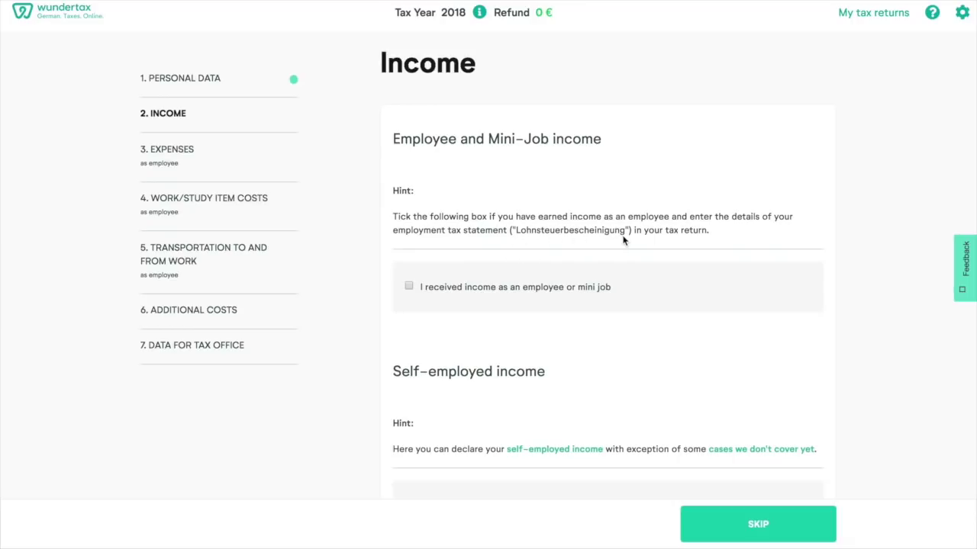
{"action": "scroll", "coordinate": [622, 240], "scroll_direction": "down", "scroll_amount": 1}
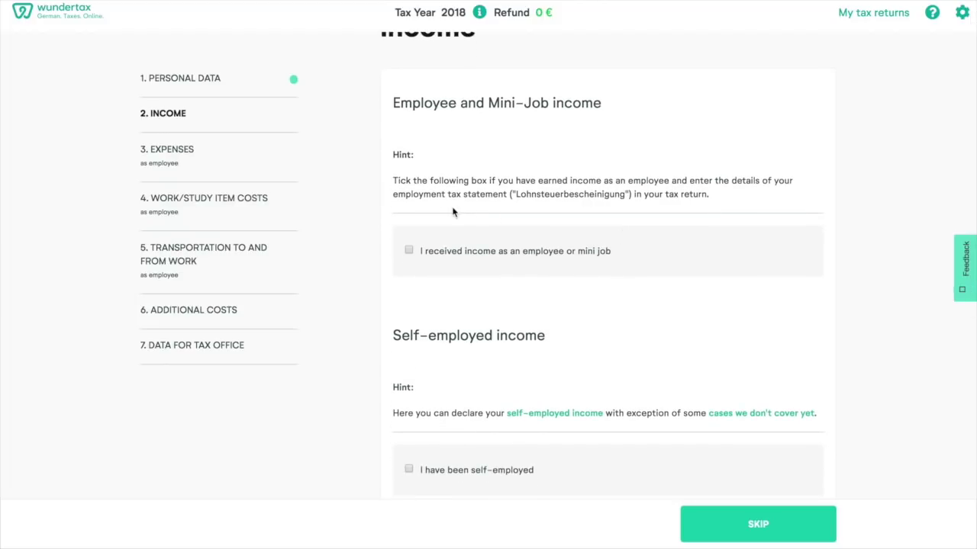
- Tick employee income, enter occupation 'PR Manager' and choose Tax class I
{"action": "left_click", "coordinate": [408, 248]}
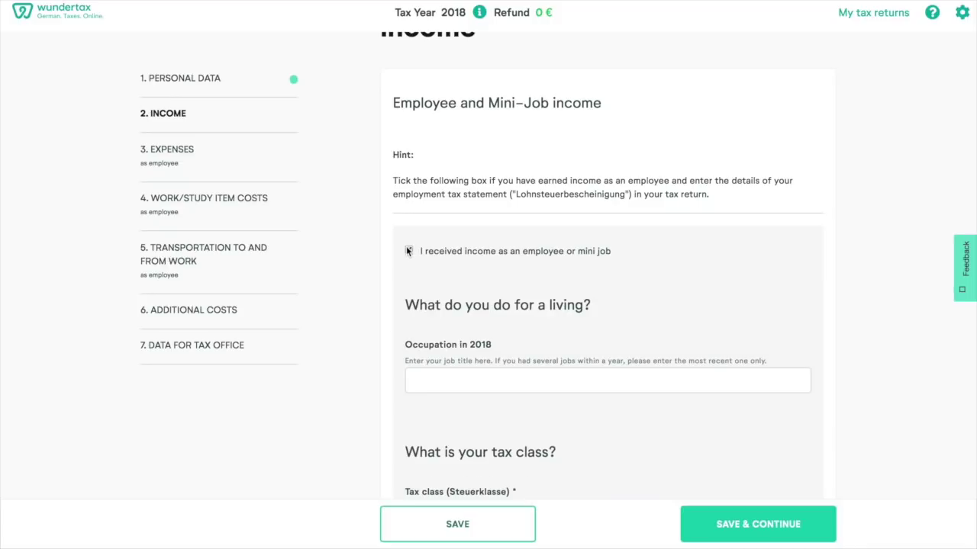
{"action": "scroll", "coordinate": [460, 384], "scroll_direction": "down", "scroll_amount": 3}
{"action": "scroll", "coordinate": [458, 384], "scroll_direction": "down", "scroll_amount": 2}
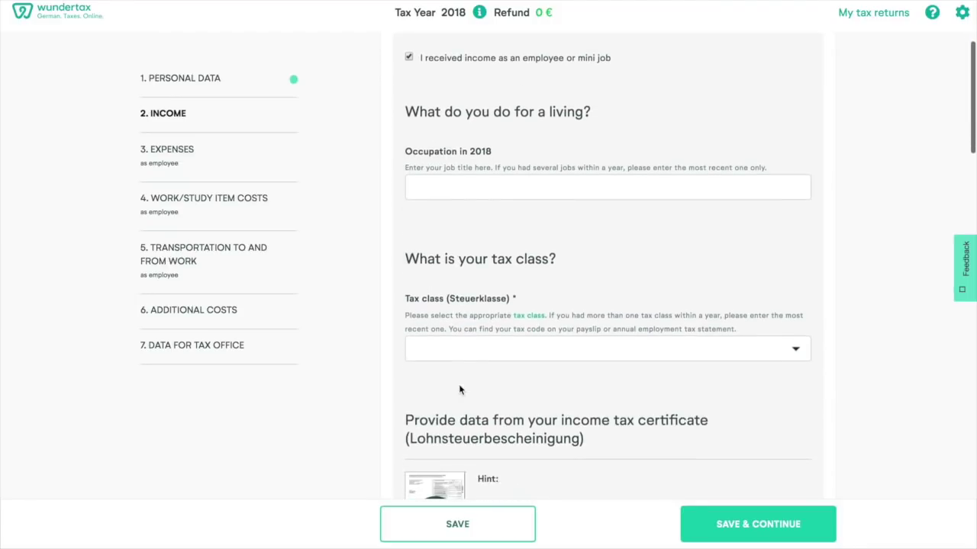
{"action": "left_click", "coordinate": [434, 187]}
{"action": "type", "text": "PR Manager"}
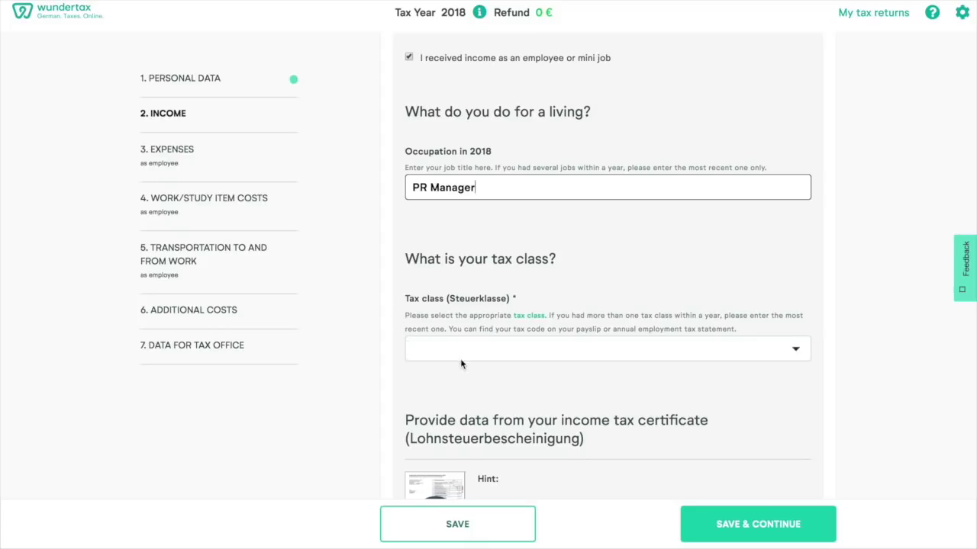
{"action": "left_click", "coordinate": [481, 351]}
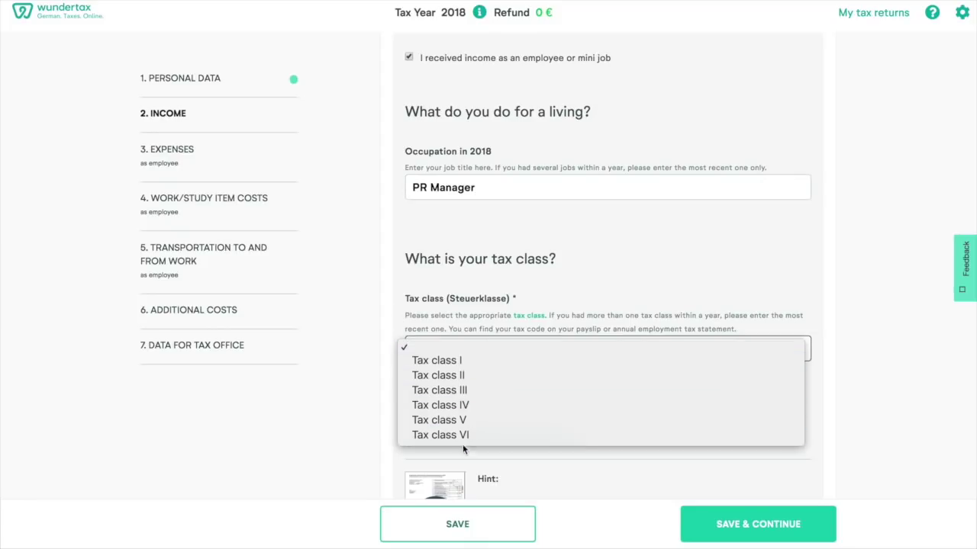
{"action": "left_click", "coordinate": [471, 361]}
{"action": "scroll", "coordinate": [471, 363], "scroll_direction": "down", "scroll_amount": 5}
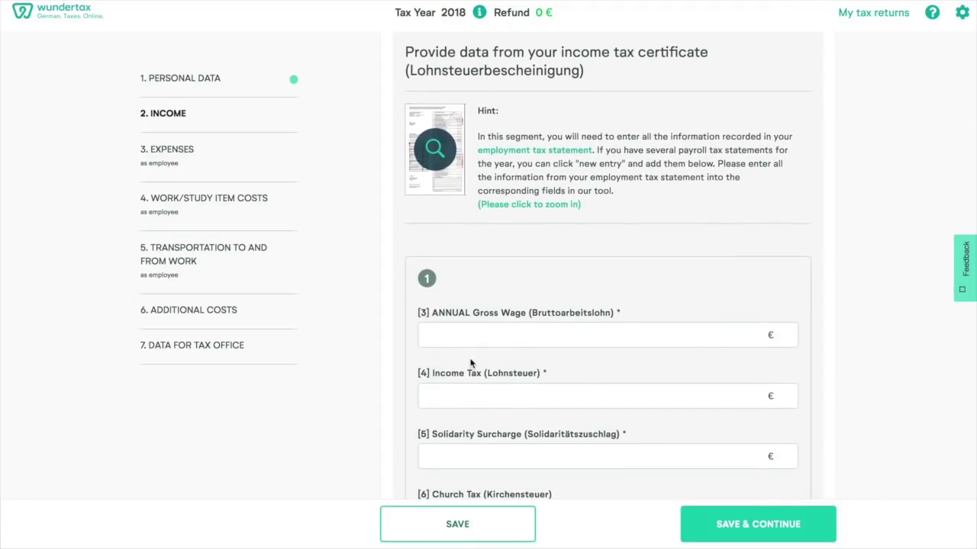
- View the enlarged sample income tax certificate, then scroll to the empty wage certificate fields
{"action": "left_click", "coordinate": [441, 160]}
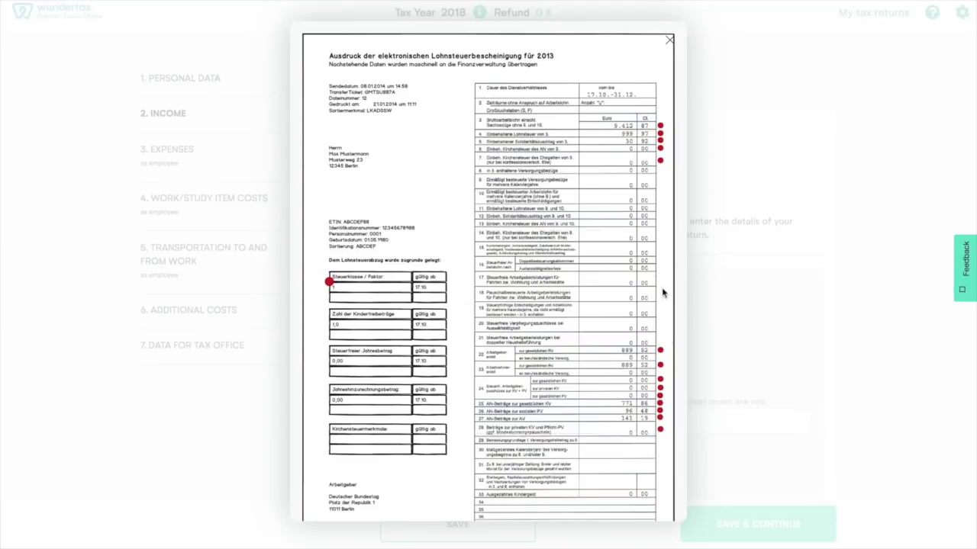
{"action": "left_click", "coordinate": [670, 40]}
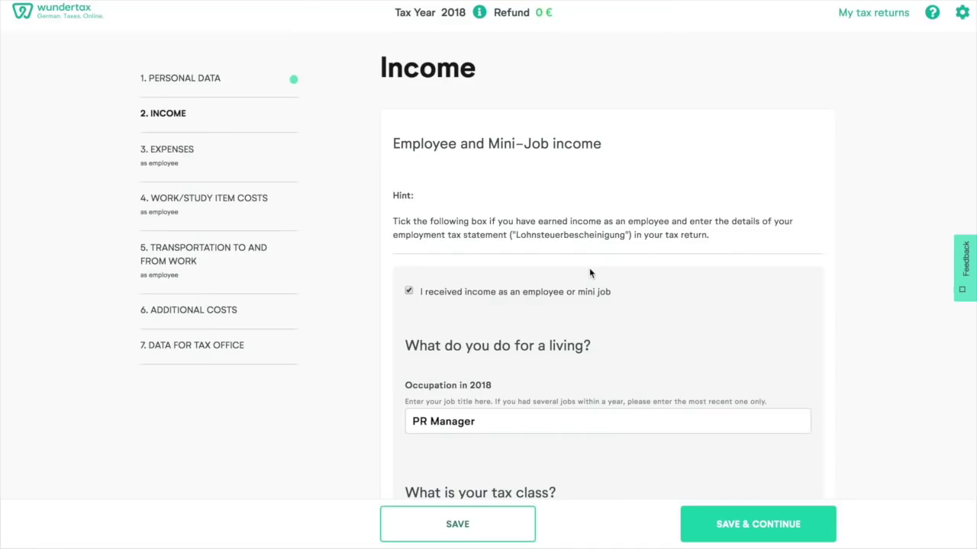
{"action": "scroll", "coordinate": [589, 273], "scroll_direction": "down", "scroll_amount": 3}
{"action": "scroll", "coordinate": [589, 273], "scroll_direction": "down", "scroll_amount": 6}
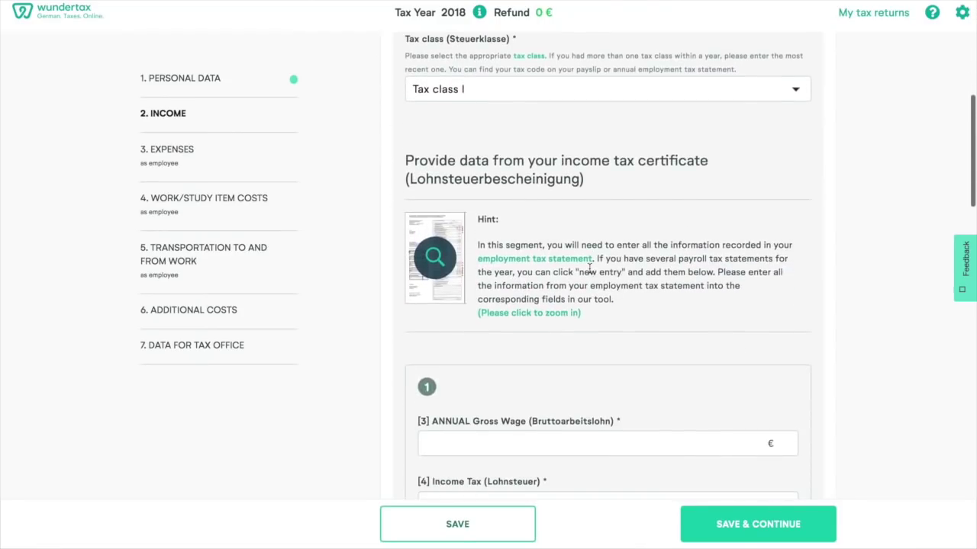
{"action": "scroll", "coordinate": [589, 268], "scroll_direction": "down", "scroll_amount": 3}
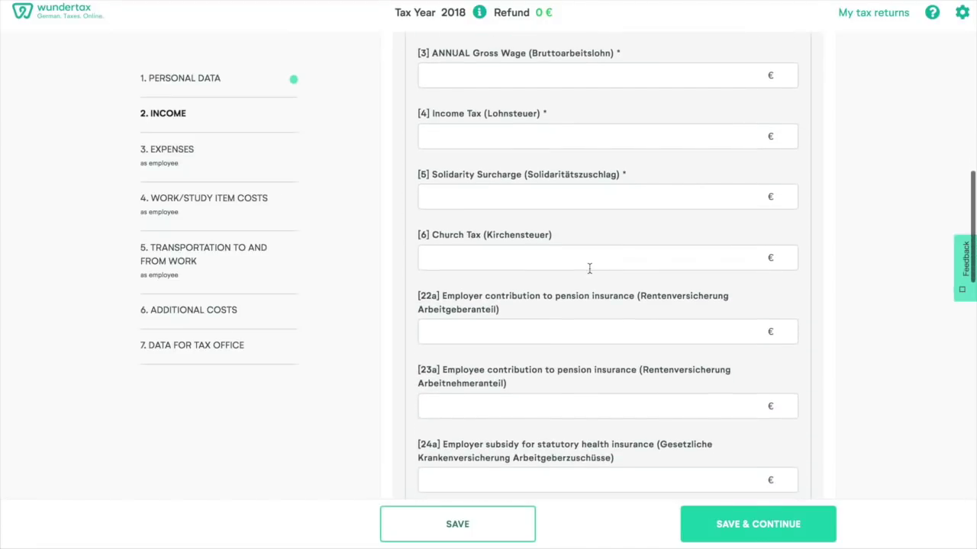
- Enter gross wage 54999, income tax 11310 and solidarity surcharge 605
{"action": "left_click", "coordinate": [465, 80]}
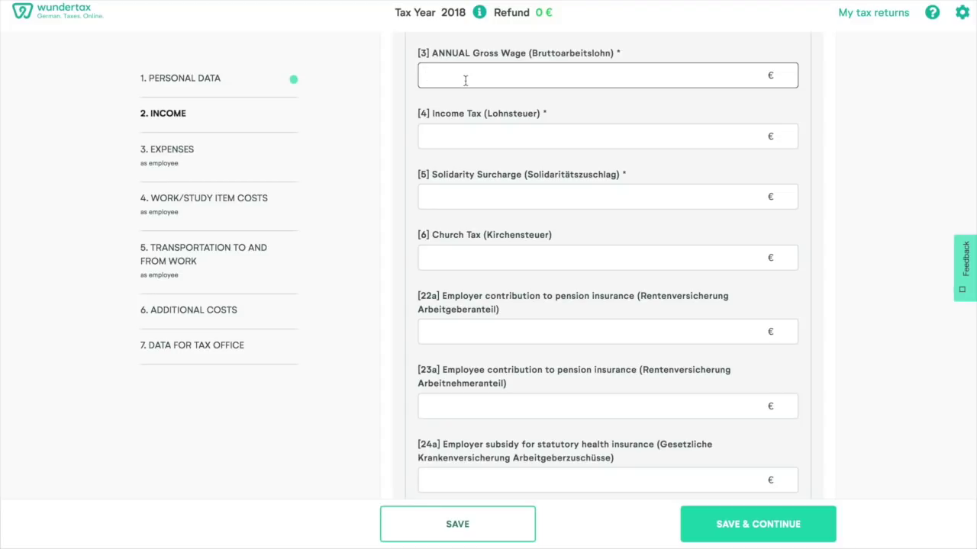
{"action": "type", "text": "54999"}
{"action": "left_click", "coordinate": [452, 135]}
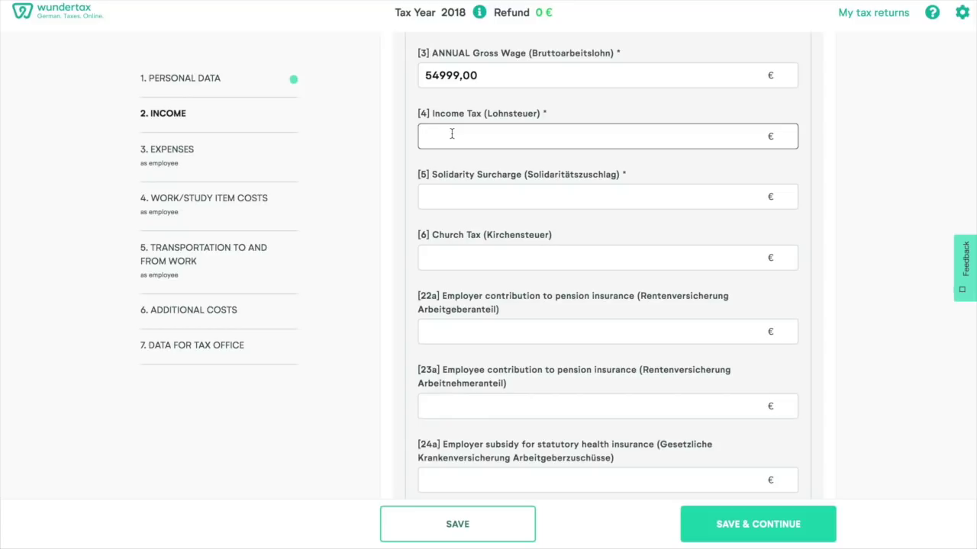
{"action": "type", "text": "11310"}
{"action": "left_click", "coordinate": [436, 191]}
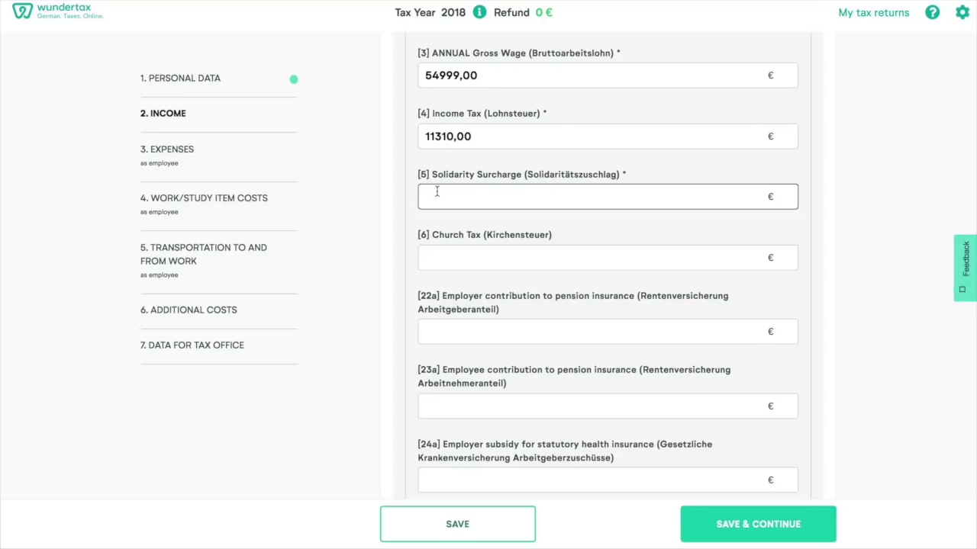
{"action": "type", "text": "605"}
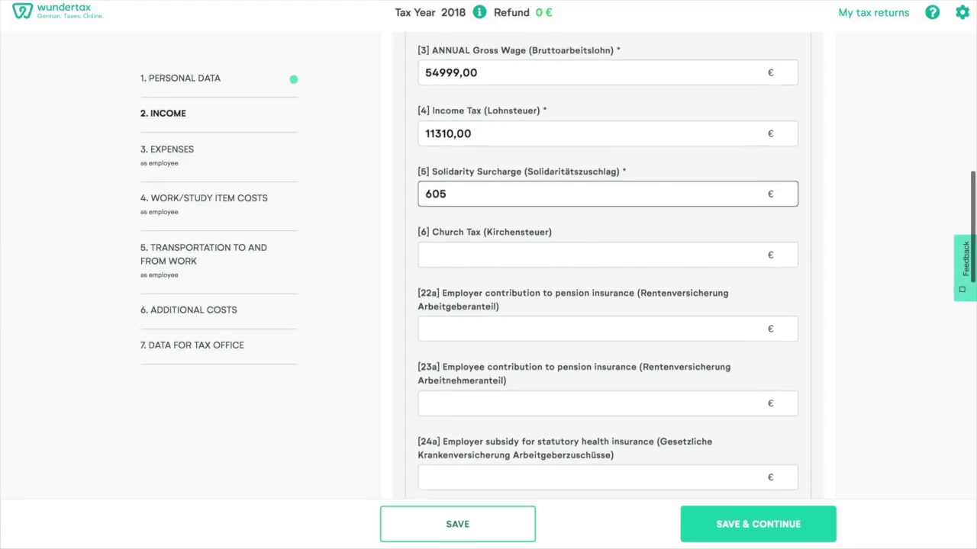
- Leave church tax empty and enter 5142,42 for both employer and employee pension contributions
{"action": "scroll", "coordinate": [437, 191], "scroll_direction": "down", "scroll_amount": 1}
{"action": "left_click", "coordinate": [439, 193]}
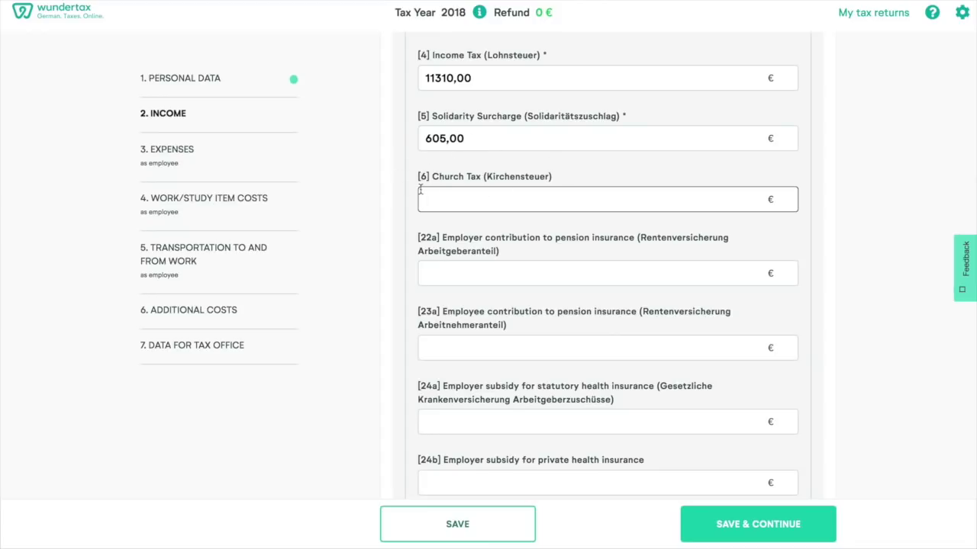
{"action": "scroll", "coordinate": [582, 188], "scroll_direction": "down", "scroll_amount": 1}
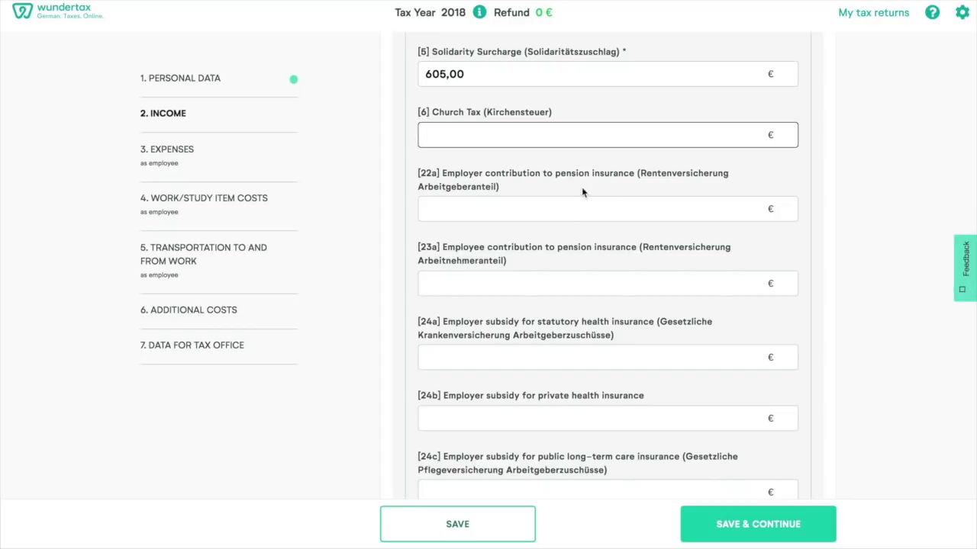
{"action": "left_click", "coordinate": [484, 208]}
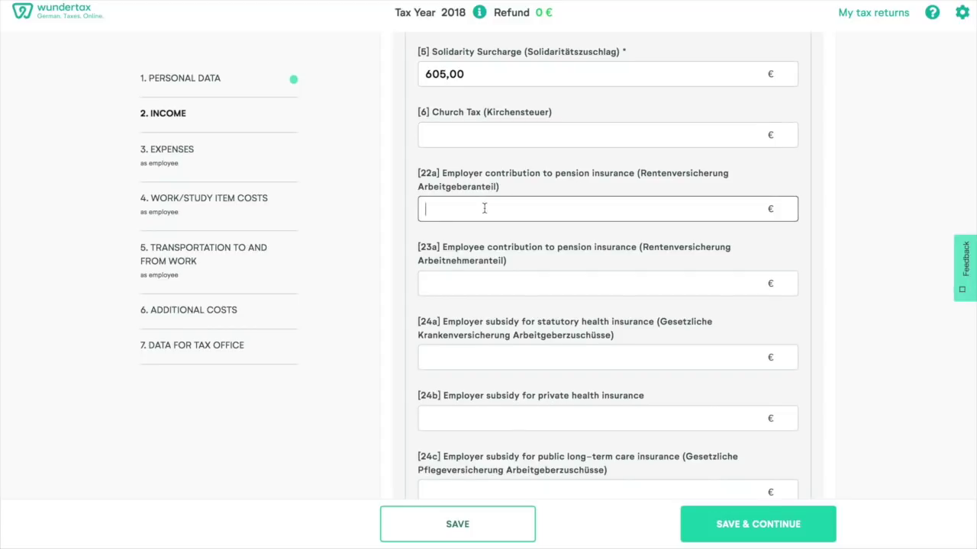
{"action": "scroll", "coordinate": [484, 207], "scroll_direction": "down", "scroll_amount": 1}
{"action": "type", "text": "5"}
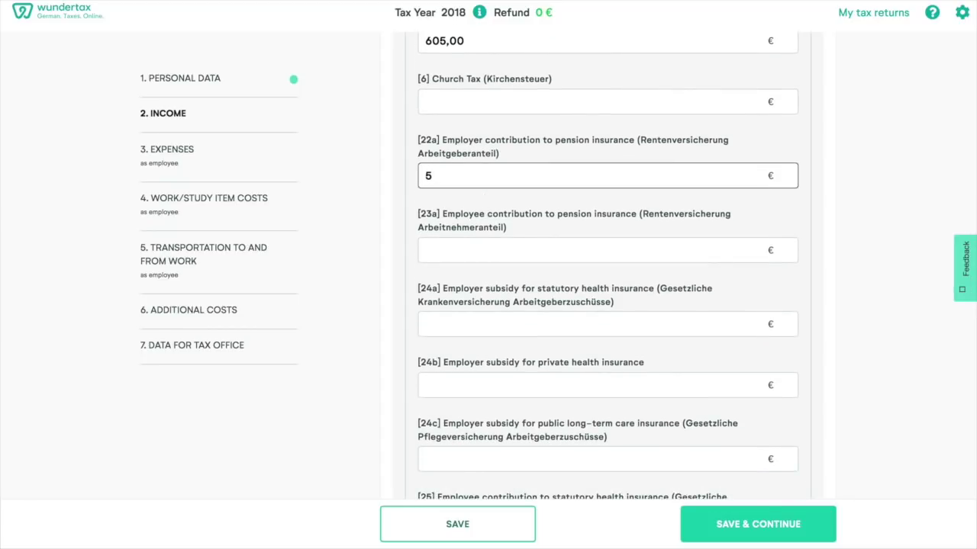
{"action": "type", "text": "142,42"}
{"action": "left_click", "coordinate": [468, 252]}
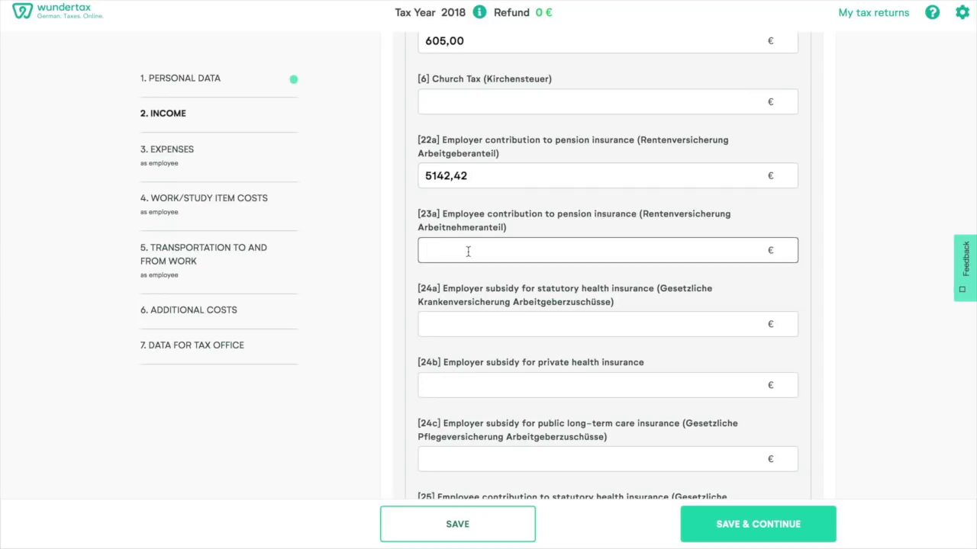
{"action": "type", "text": "5142,42"}
- Enter employer health insurance subsidy 3712 and long-term care subsidy 597
{"action": "scroll", "coordinate": [607, 267], "scroll_direction": "down", "scroll_amount": 2}
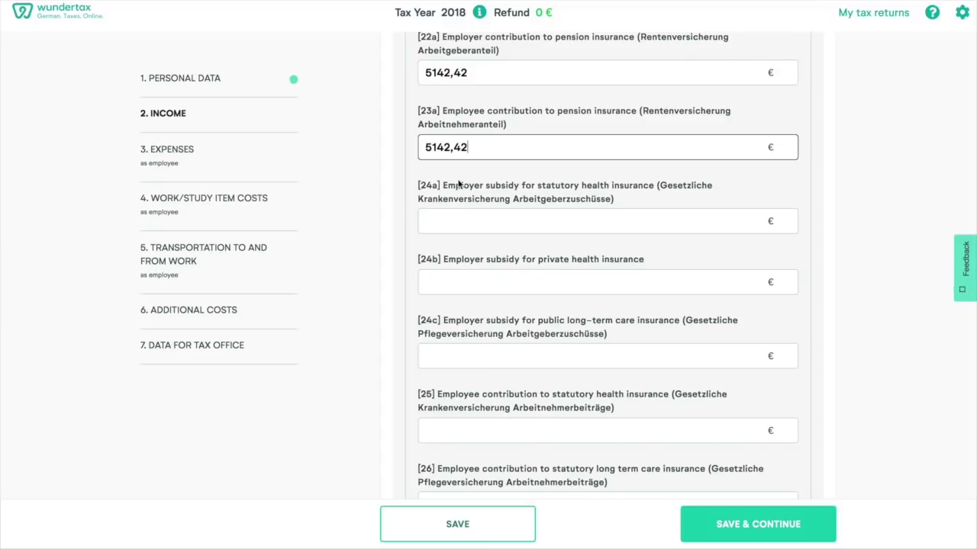
{"action": "left_click", "coordinate": [432, 223]}
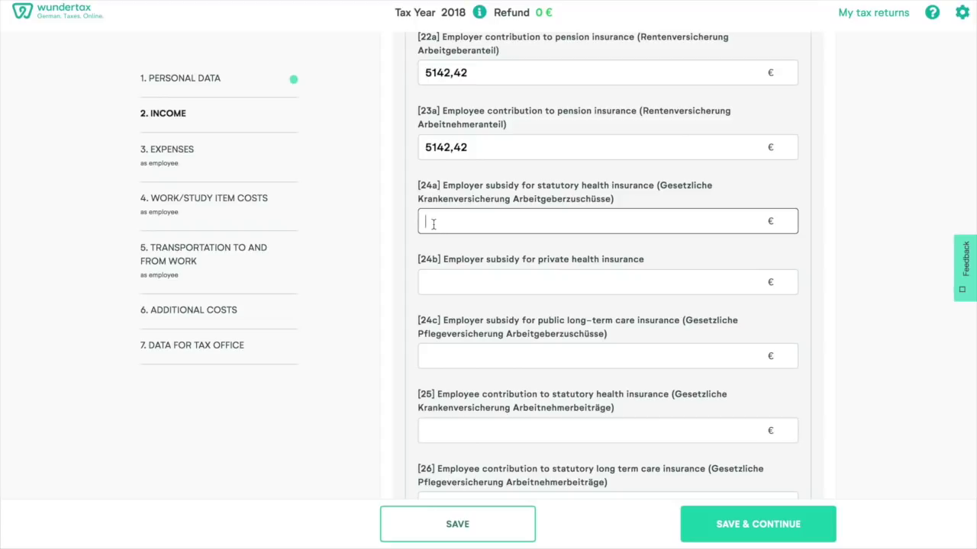
{"action": "type", "text": "3712"}
{"action": "left_click", "coordinate": [429, 356]}
{"action": "type", "text": "597"}
{"action": "scroll", "coordinate": [607, 267], "scroll_direction": "down", "scroll_amount": 5}
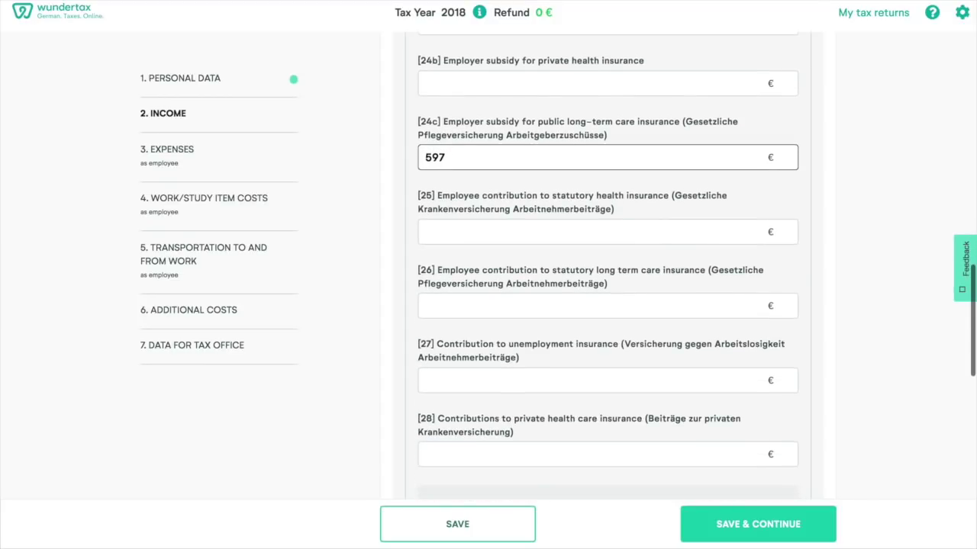
{"action": "scroll", "coordinate": [444, 351], "scroll_direction": "down", "scroll_amount": 1}
- Enter employee health 7932,72, long-term care 1322 and unemployment insurance 825 contributions
{"action": "left_click", "coordinate": [446, 202]}
{"action": "type", "text": "7932"}
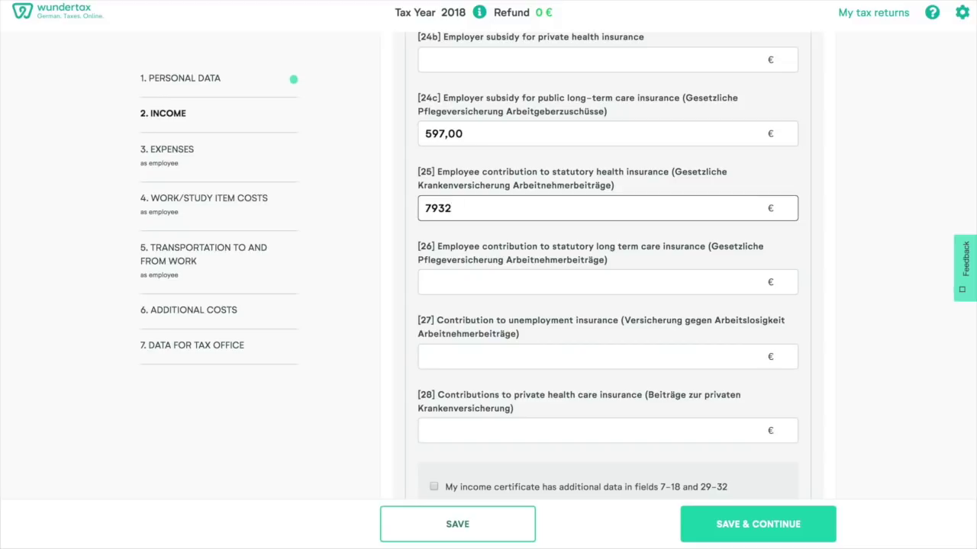
{"action": "type", "text": ",72"}
{"action": "left_click", "coordinate": [449, 279]}
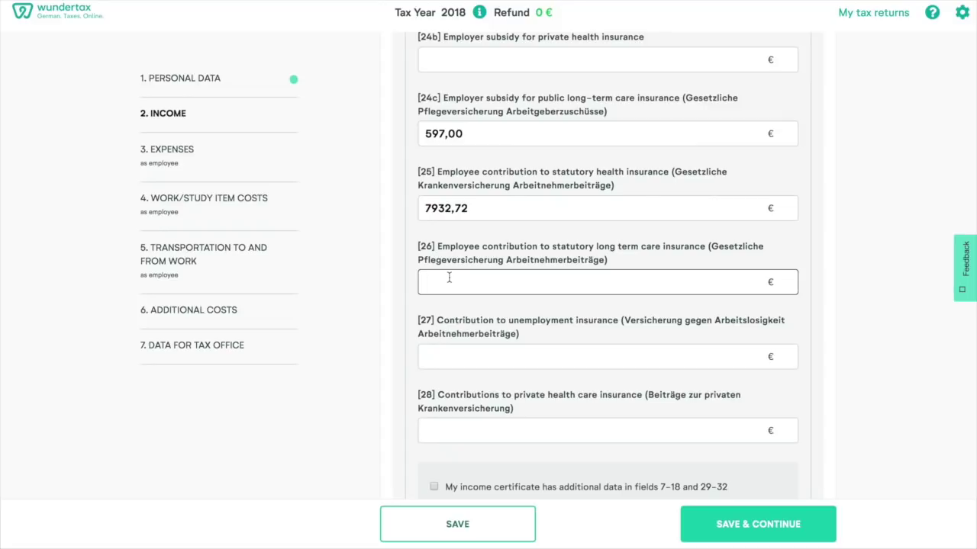
{"action": "type", "text": "1322"}
{"action": "left_click", "coordinate": [445, 354]}
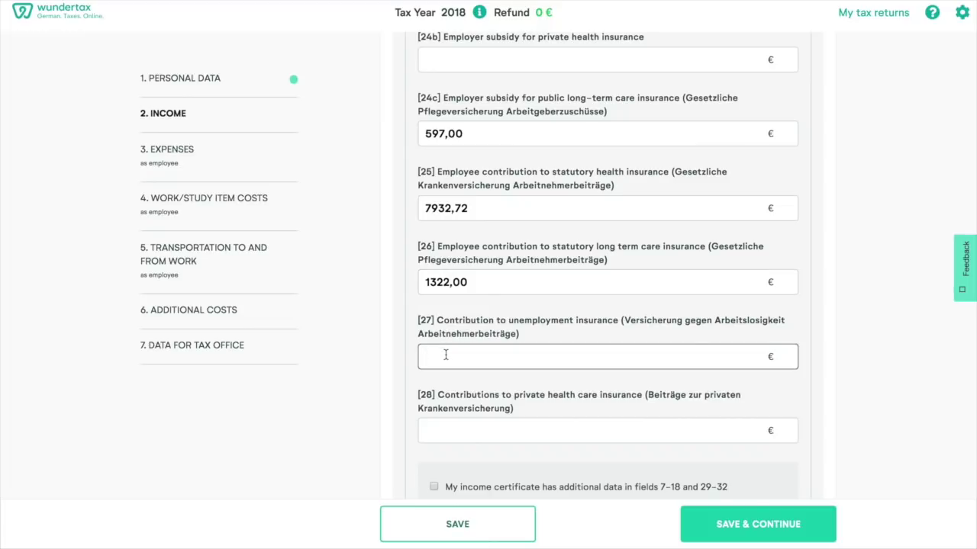
{"action": "type", "text": "825"}
{"action": "scroll", "coordinate": [585, 450], "scroll_direction": "down", "scroll_amount": 3}
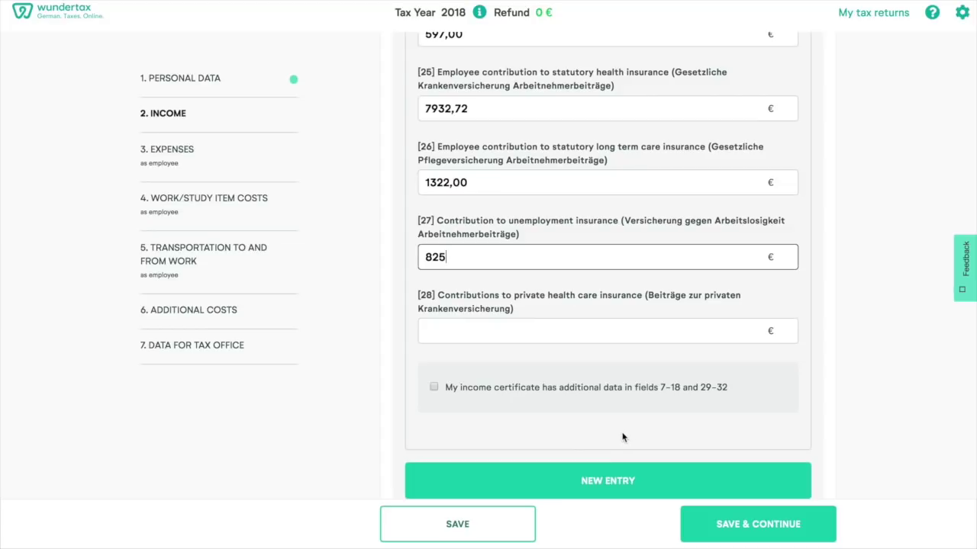
{"action": "scroll", "coordinate": [622, 438], "scroll_direction": "down", "scroll_amount": 5}
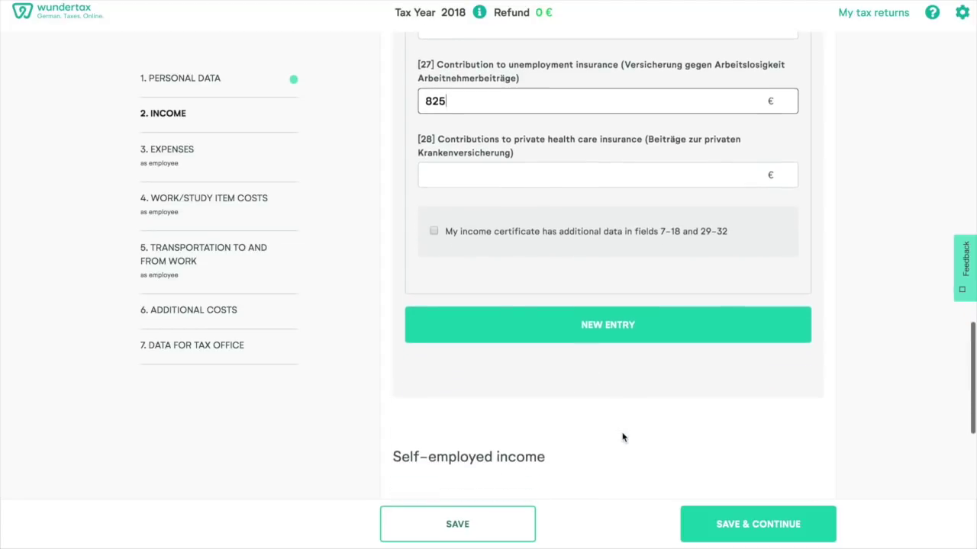
- Leave 'I have other sources of income' unticked and save the income section
{"action": "scroll", "coordinate": [623, 436], "scroll_direction": "down", "scroll_amount": 6}
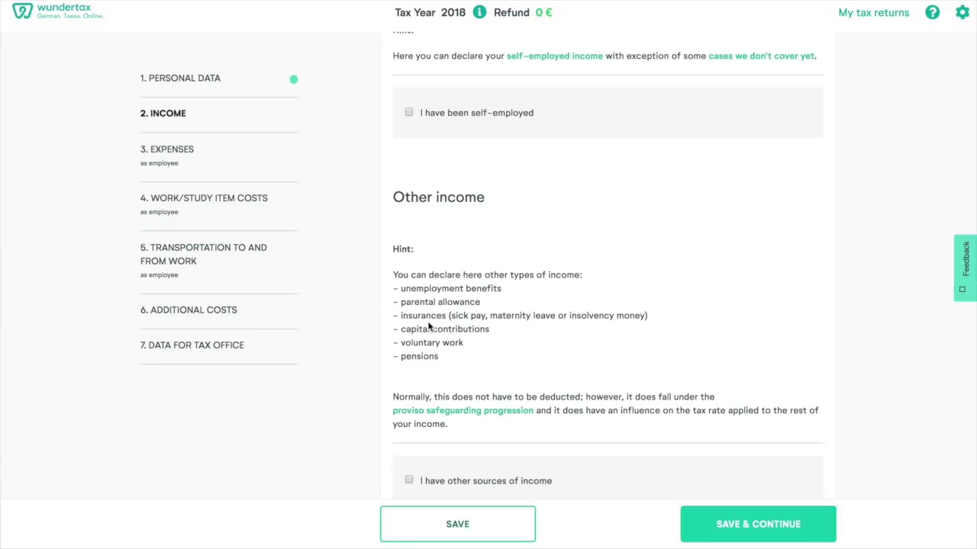
{"action": "scroll", "coordinate": [429, 327], "scroll_direction": "down", "scroll_amount": 1}
{"action": "left_click", "coordinate": [409, 419]}
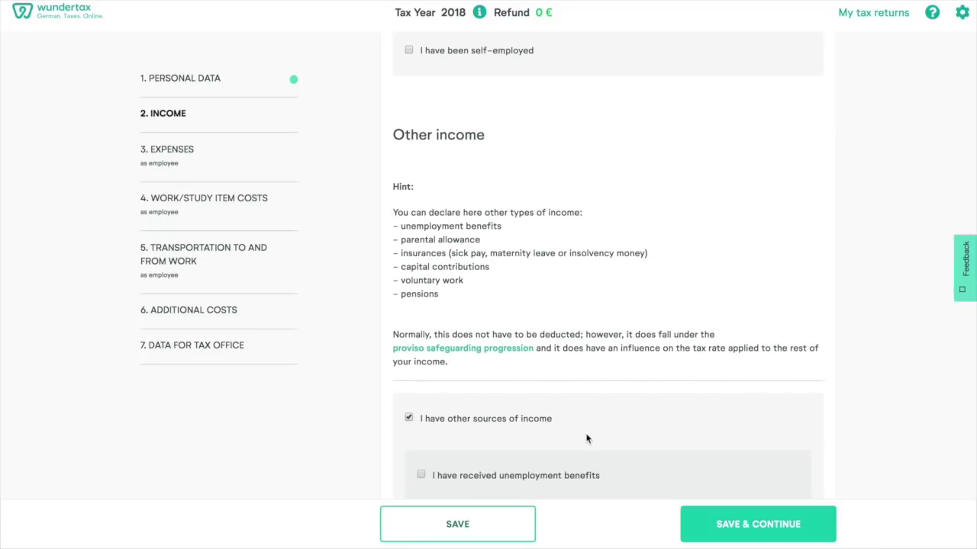
{"action": "scroll", "coordinate": [586, 438], "scroll_direction": "down", "scroll_amount": 4}
{"action": "scroll", "coordinate": [586, 439], "scroll_direction": "up", "scroll_amount": 3}
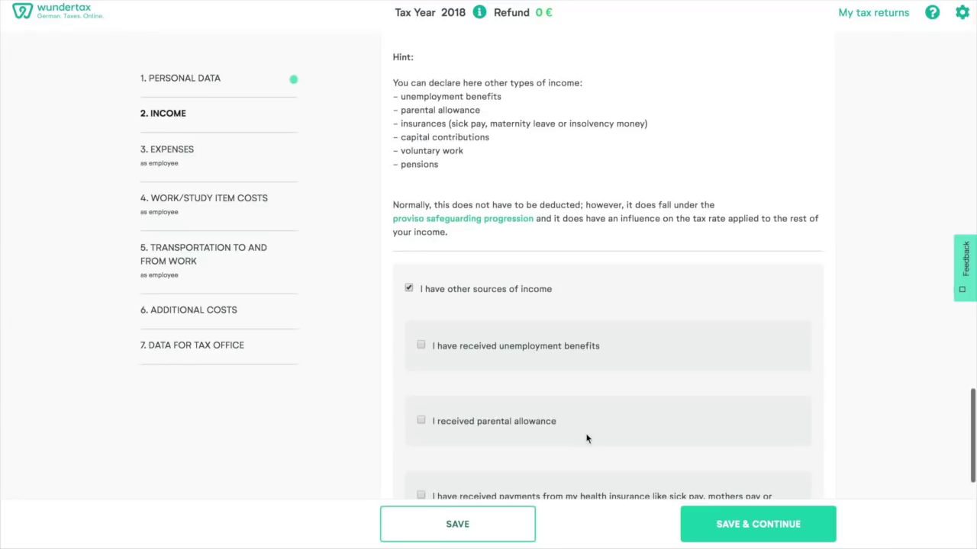
{"action": "left_click", "coordinate": [418, 290]}
{"action": "left_click", "coordinate": [719, 525]}
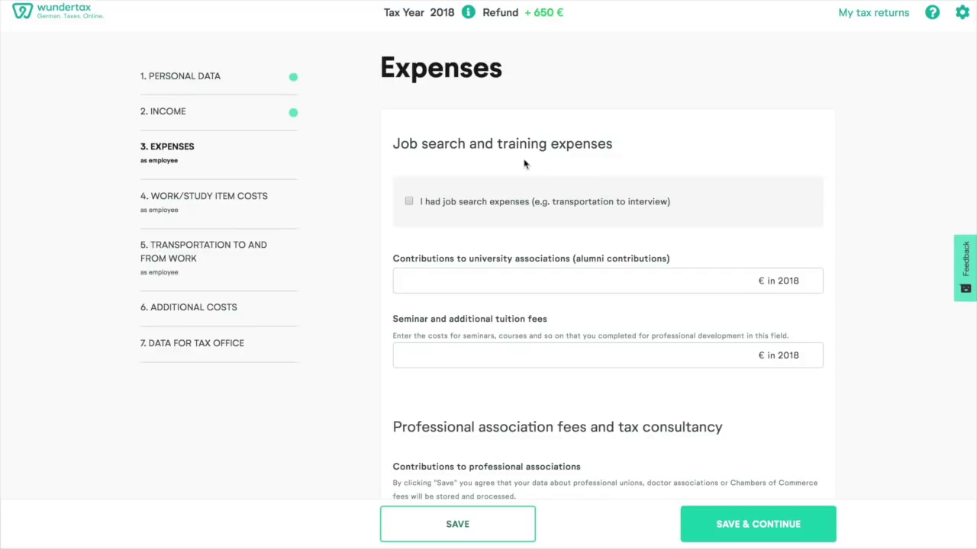
- Declare job search expenses with 100 € application costs
{"action": "scroll", "coordinate": [419, 264], "scroll_direction": "down", "scroll_amount": 3}
{"action": "scroll", "coordinate": [417, 360], "scroll_direction": "down", "scroll_amount": 6}
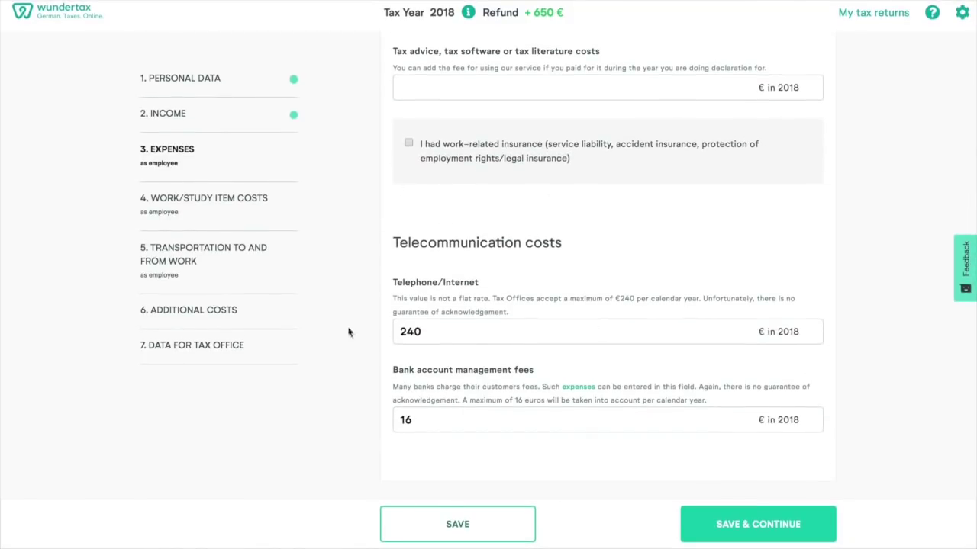
{"action": "scroll", "coordinate": [452, 211], "scroll_direction": "up", "scroll_amount": 1}
{"action": "scroll", "coordinate": [452, 211], "scroll_direction": "up", "scroll_amount": 7}
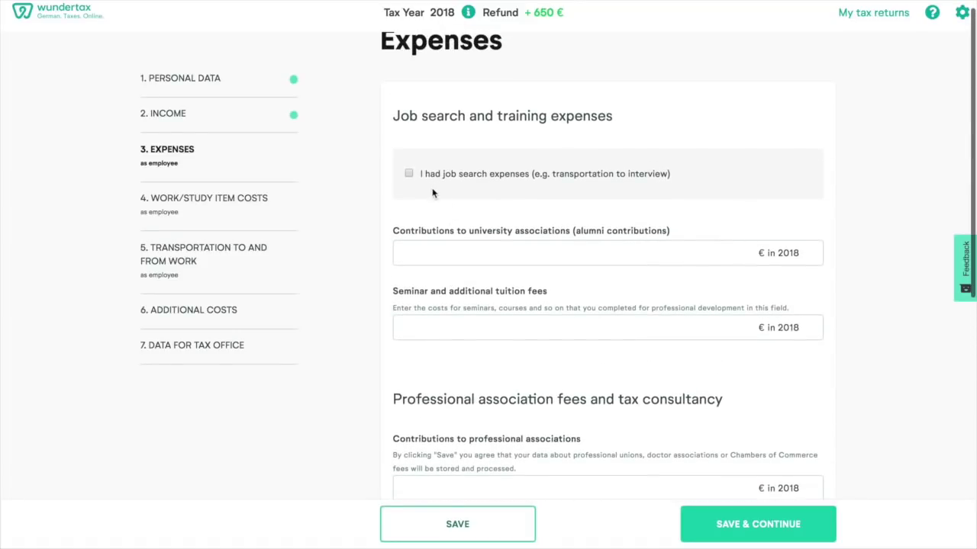
{"action": "left_click", "coordinate": [409, 175]}
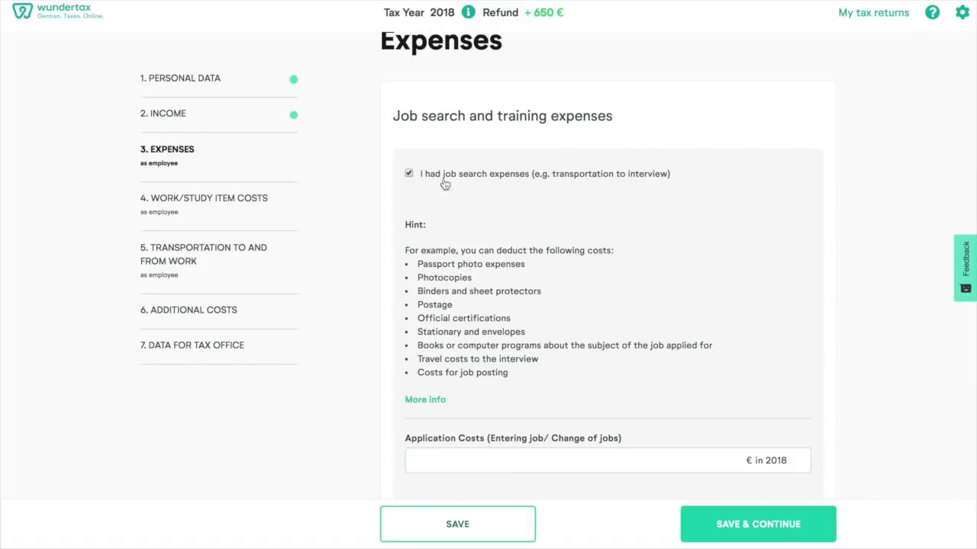
{"action": "scroll", "coordinate": [564, 279], "scroll_direction": "down", "scroll_amount": 1}
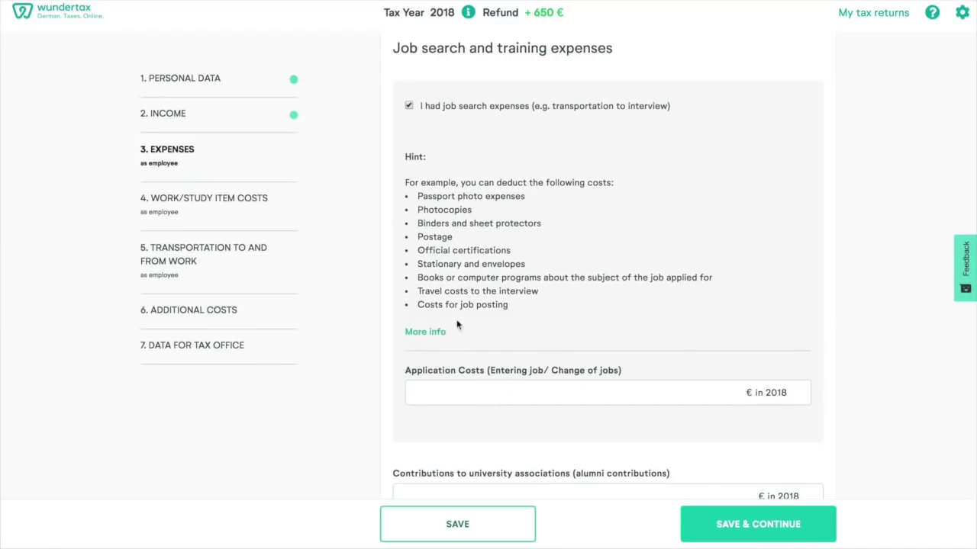
{"action": "left_click", "coordinate": [434, 398]}
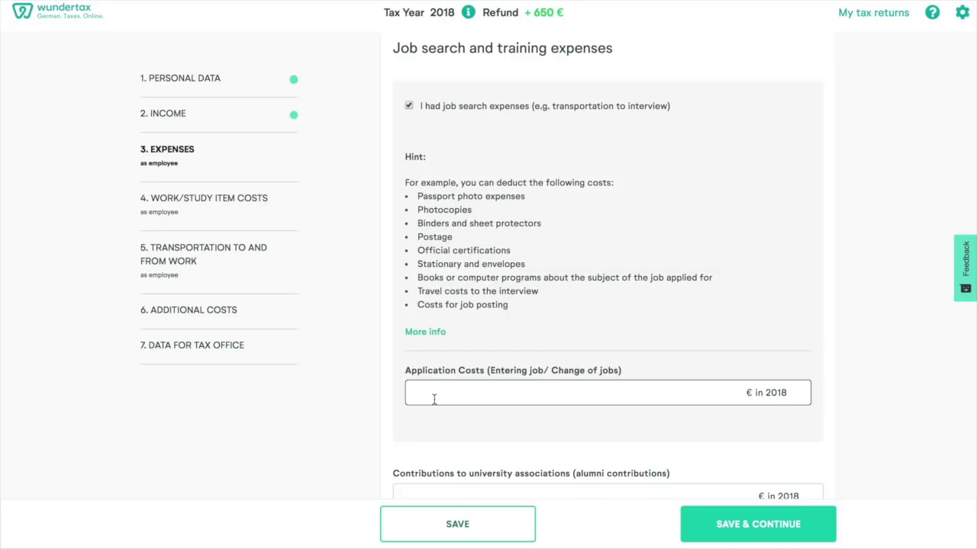
{"action": "type", "text": "100"}
{"action": "scroll", "coordinate": [433, 398], "scroll_direction": "down", "scroll_amount": 3}
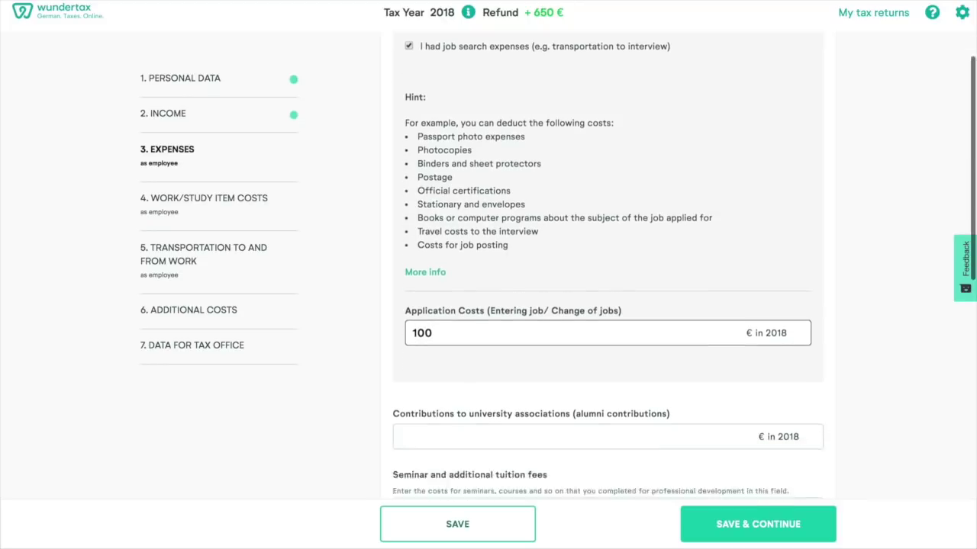
{"action": "scroll", "coordinate": [434, 173], "scroll_direction": "down", "scroll_amount": 1}
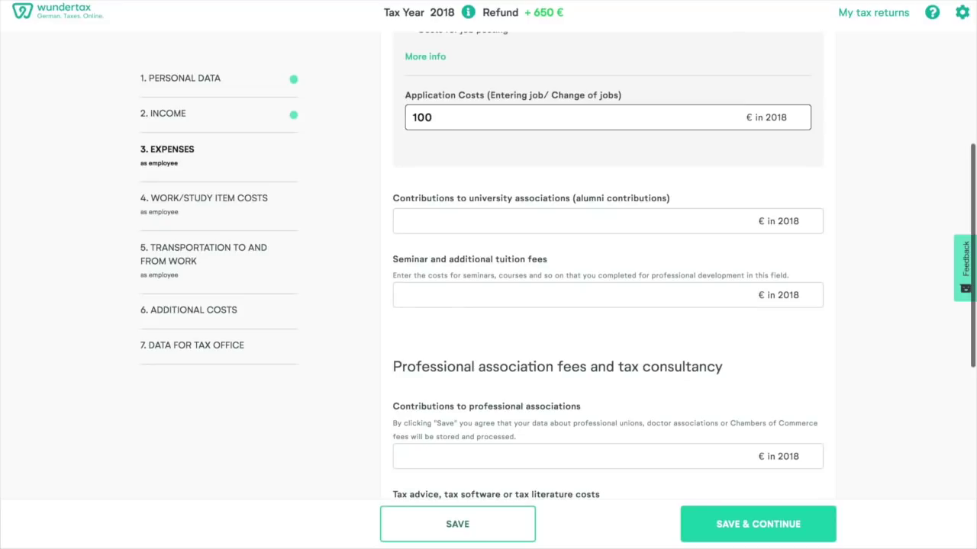
- Enter 2000 € seminar and additional tuition fees and review the remaining expense fields
{"action": "left_click", "coordinate": [405, 221]}
{"action": "scroll", "coordinate": [405, 219], "scroll_direction": "down", "scroll_amount": 1}
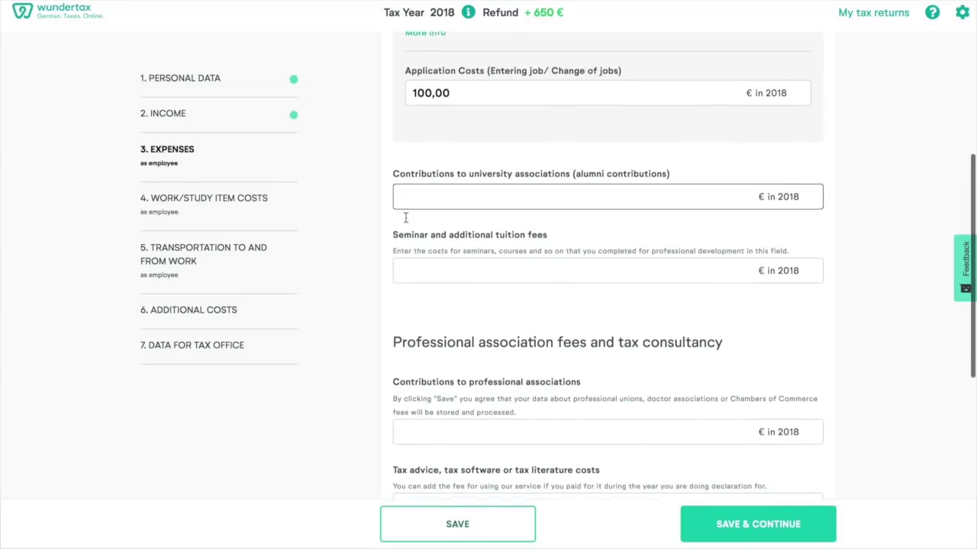
{"action": "left_click", "coordinate": [404, 229]}
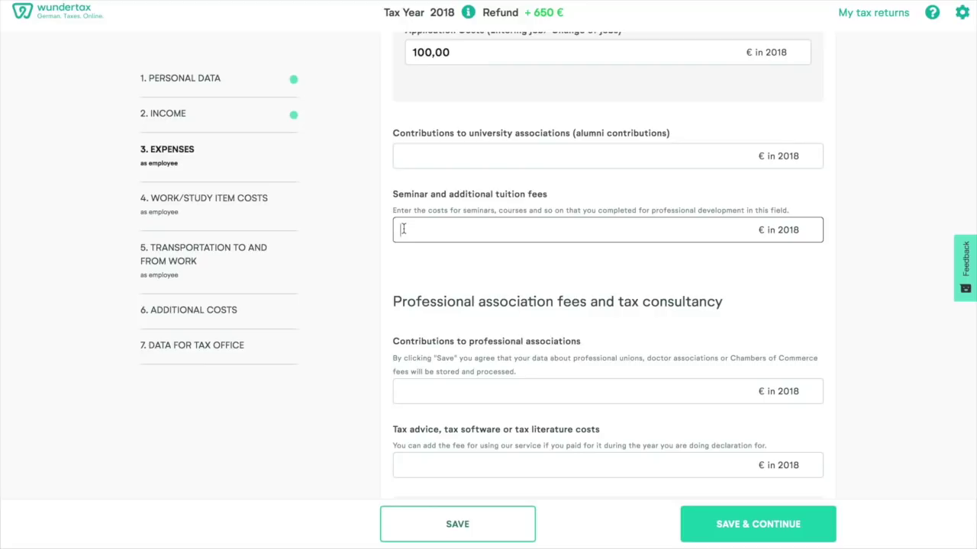
{"action": "type", "text": "2000"}
{"action": "left_click", "coordinate": [450, 269]}
{"action": "scroll", "coordinate": [450, 268], "scroll_direction": "down", "scroll_amount": 3}
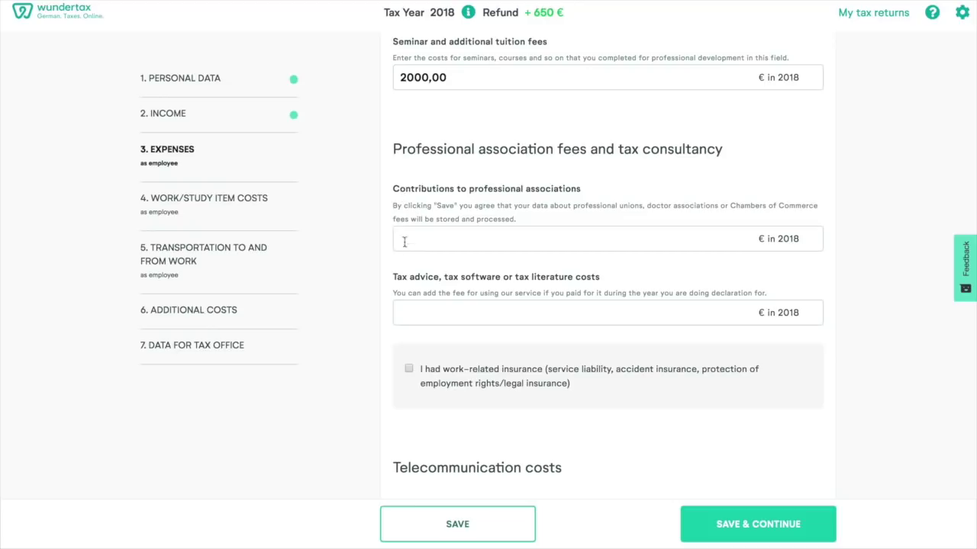
{"action": "left_click", "coordinate": [405, 305]}
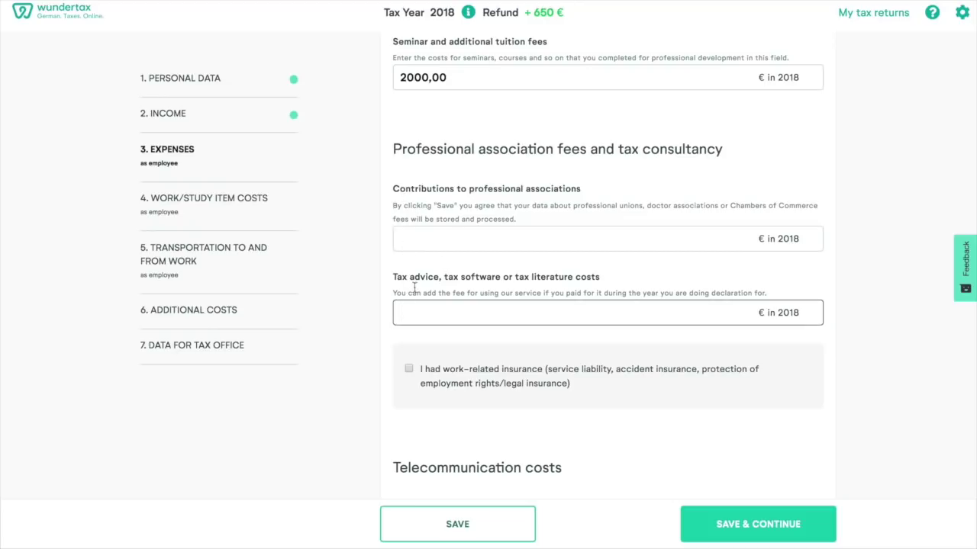
{"action": "scroll", "coordinate": [456, 250], "scroll_direction": "down", "scroll_amount": 2}
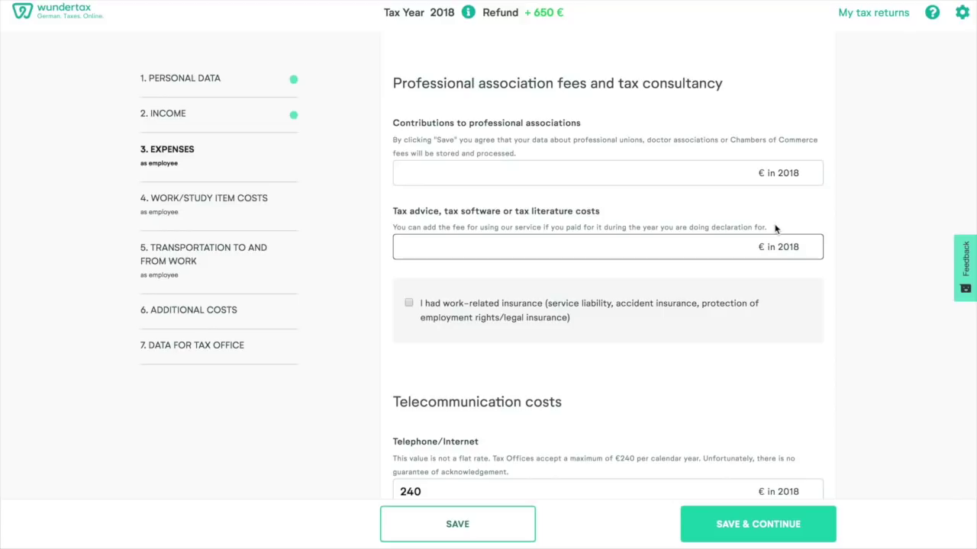
{"action": "scroll", "coordinate": [775, 228], "scroll_direction": "down", "scroll_amount": 2}
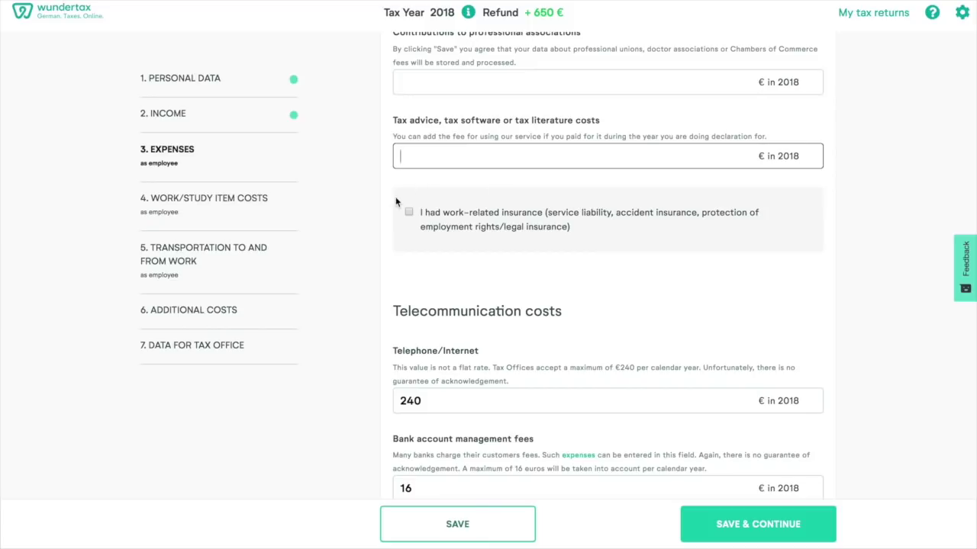
{"action": "left_click", "coordinate": [408, 212]}
{"action": "scroll", "coordinate": [564, 326], "scroll_direction": "down", "scroll_amount": 3}
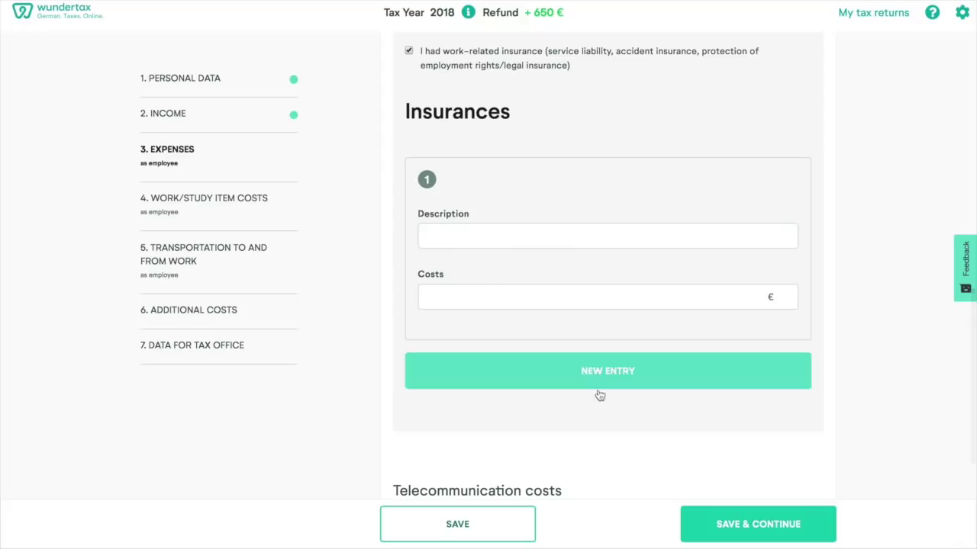
{"action": "scroll", "coordinate": [541, 201], "scroll_direction": "up", "scroll_amount": 2}
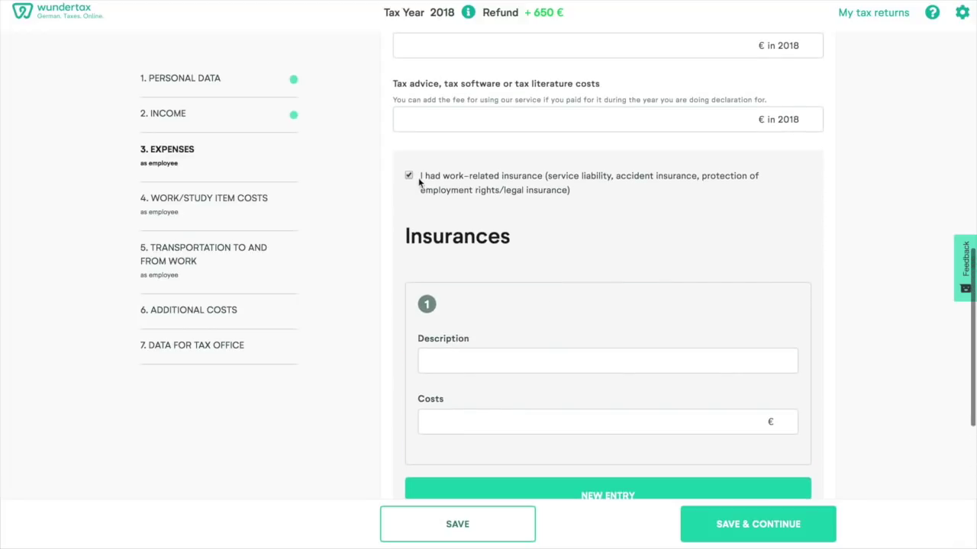
{"action": "left_click", "coordinate": [409, 175]}
{"action": "scroll", "coordinate": [561, 296], "scroll_direction": "down", "scroll_amount": 1}
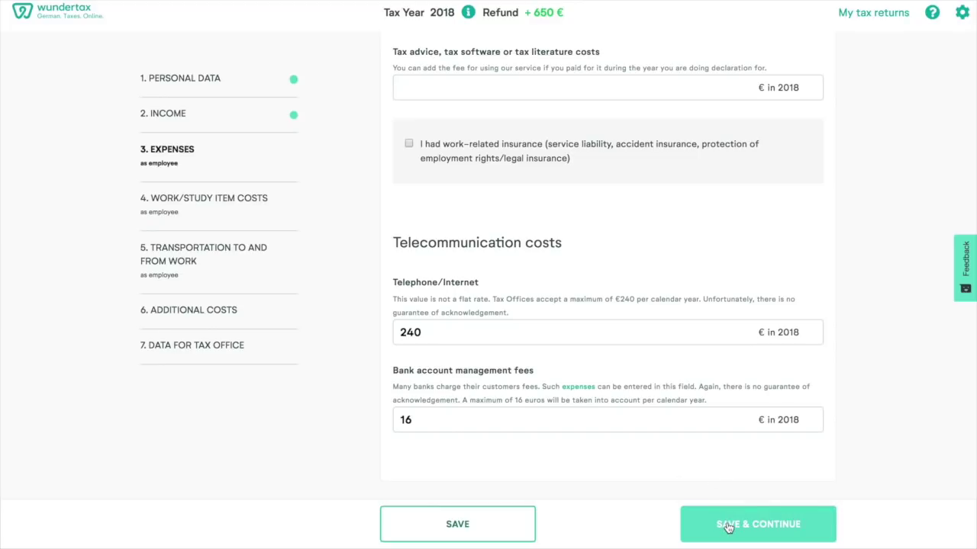
- Save expenses and keep the under-110 € flat rate for work equipment after viewing the itemized form
{"action": "left_click", "coordinate": [727, 527]}
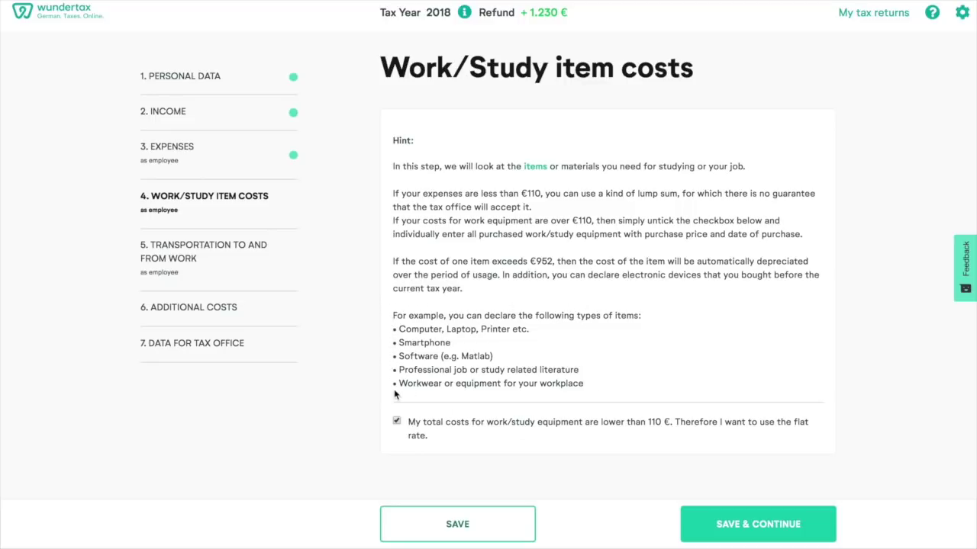
{"action": "left_click", "coordinate": [396, 421]}
{"action": "scroll", "coordinate": [598, 441], "scroll_direction": "down", "scroll_amount": 5}
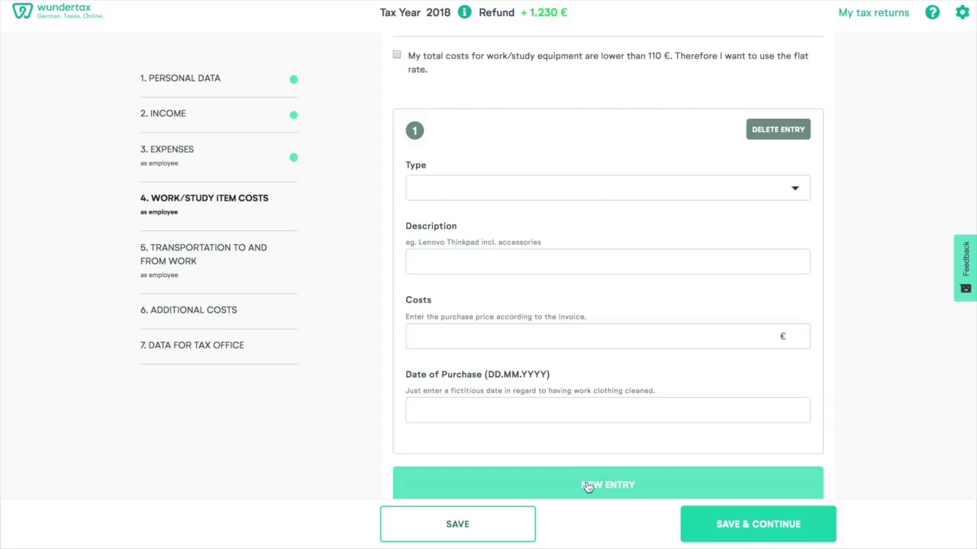
{"action": "scroll", "coordinate": [587, 489], "scroll_direction": "up", "scroll_amount": 3}
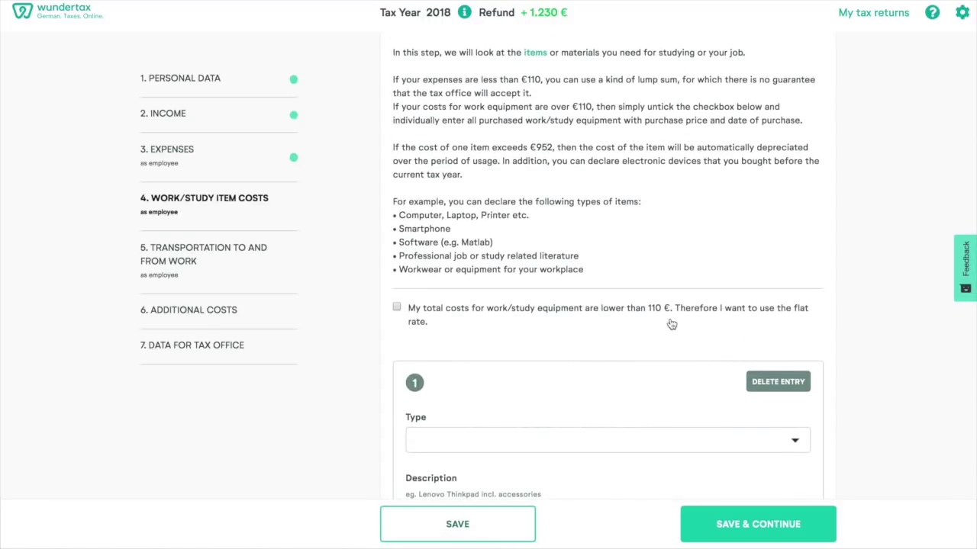
{"action": "left_click", "coordinate": [397, 307]}
- Save item costs and enter the home address from its suggestion on the Transportation page
{"action": "left_click", "coordinate": [749, 524]}
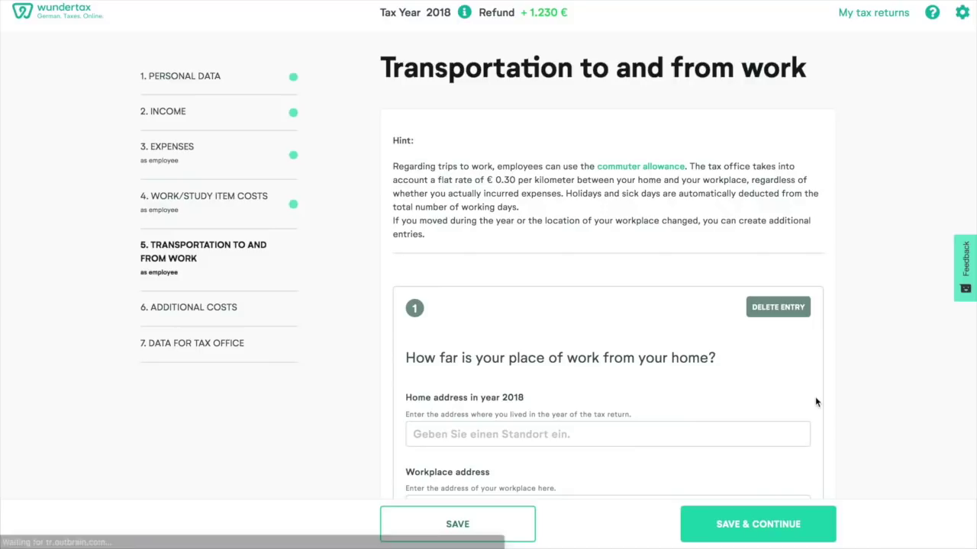
{"action": "scroll", "coordinate": [815, 402], "scroll_direction": "down", "scroll_amount": 1}
{"action": "scroll", "coordinate": [815, 402], "scroll_direction": "down", "scroll_amount": 1}
{"action": "scroll", "coordinate": [815, 402], "scroll_direction": "up", "scroll_amount": 2}
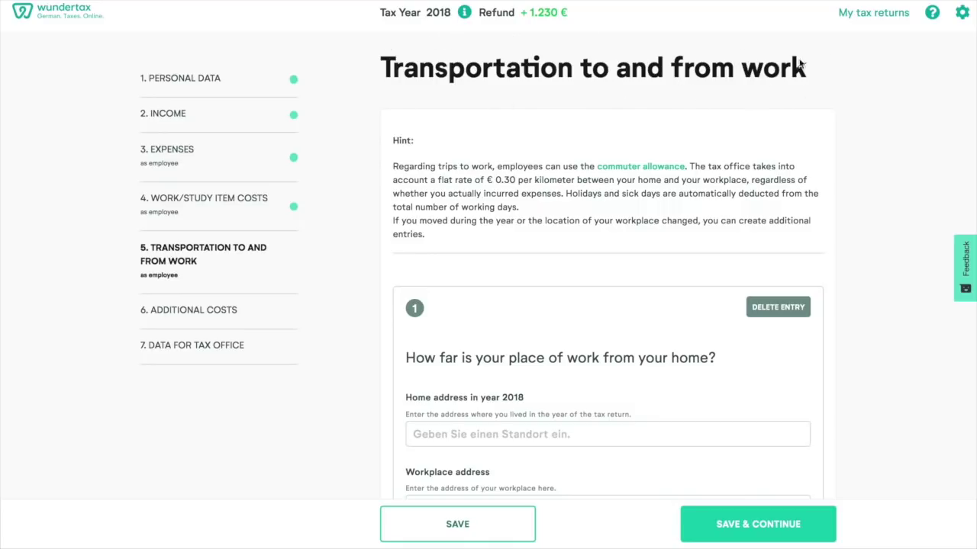
{"action": "scroll", "coordinate": [673, 224], "scroll_direction": "down", "scroll_amount": 3}
{"action": "scroll", "coordinate": [672, 225], "scroll_direction": "down", "scroll_amount": 1}
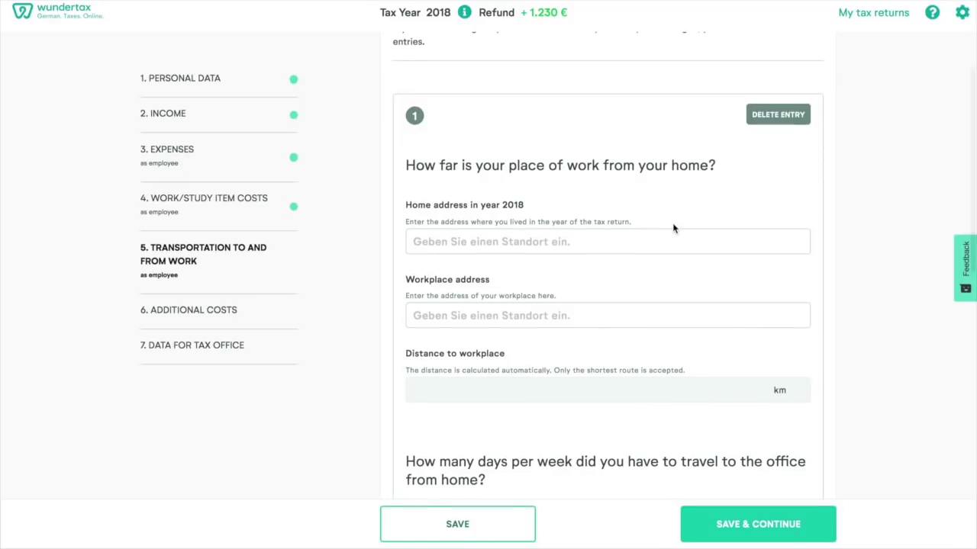
{"action": "scroll", "coordinate": [672, 227], "scroll_direction": "down", "scroll_amount": 3}
{"action": "scroll", "coordinate": [673, 227], "scroll_direction": "down", "scroll_amount": 8}
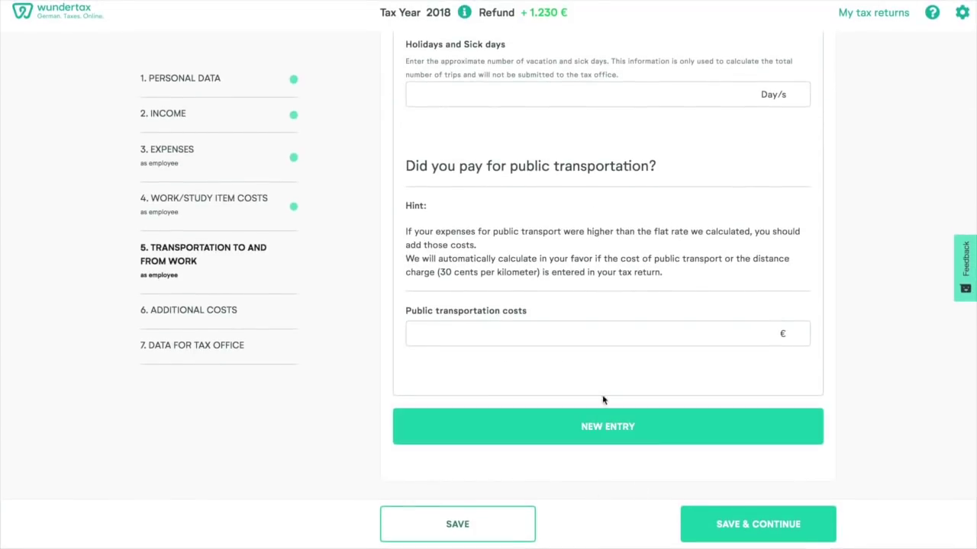
{"action": "scroll", "coordinate": [609, 400], "scroll_direction": "up", "scroll_amount": 6}
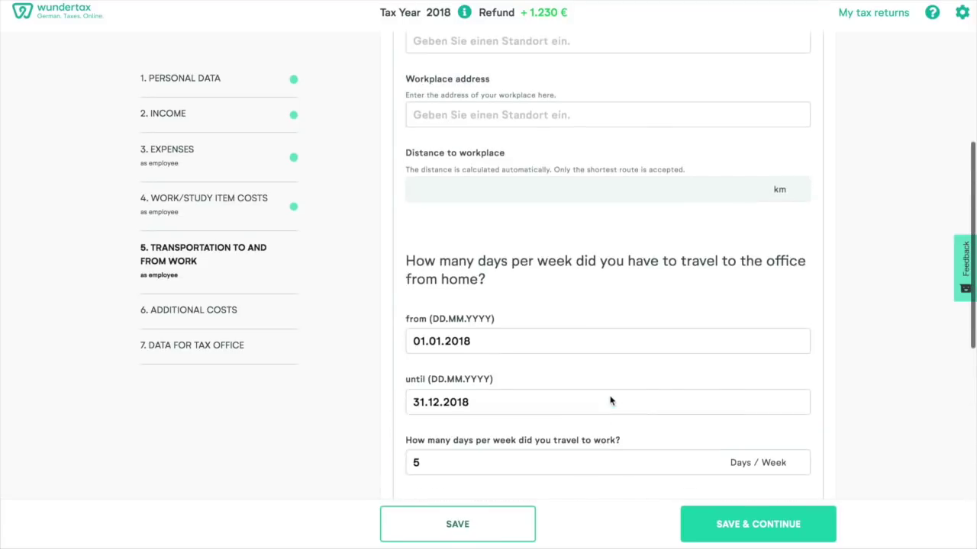
{"action": "scroll", "coordinate": [610, 396], "scroll_direction": "up", "scroll_amount": 3}
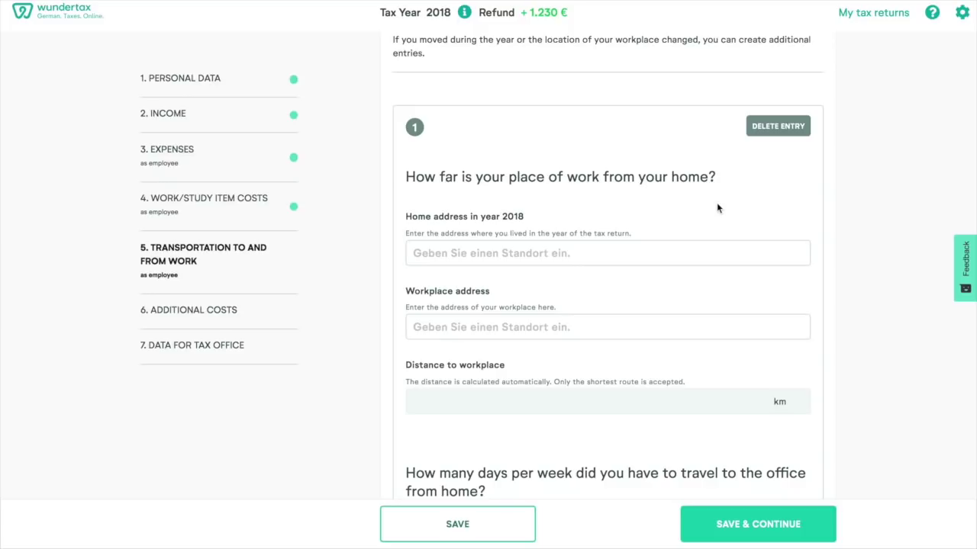
{"action": "left_click", "coordinate": [503, 256]}
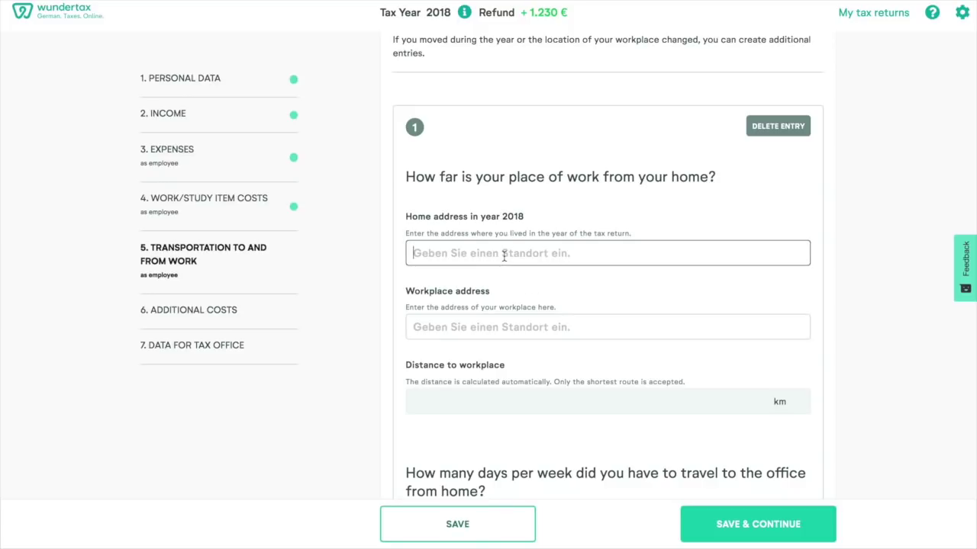
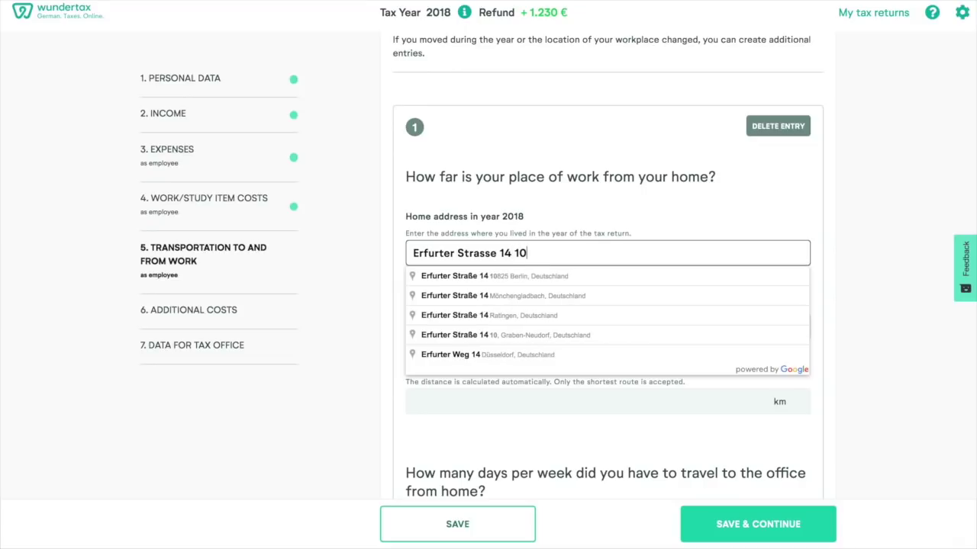
{"action": "left_click", "coordinate": [510, 279]}
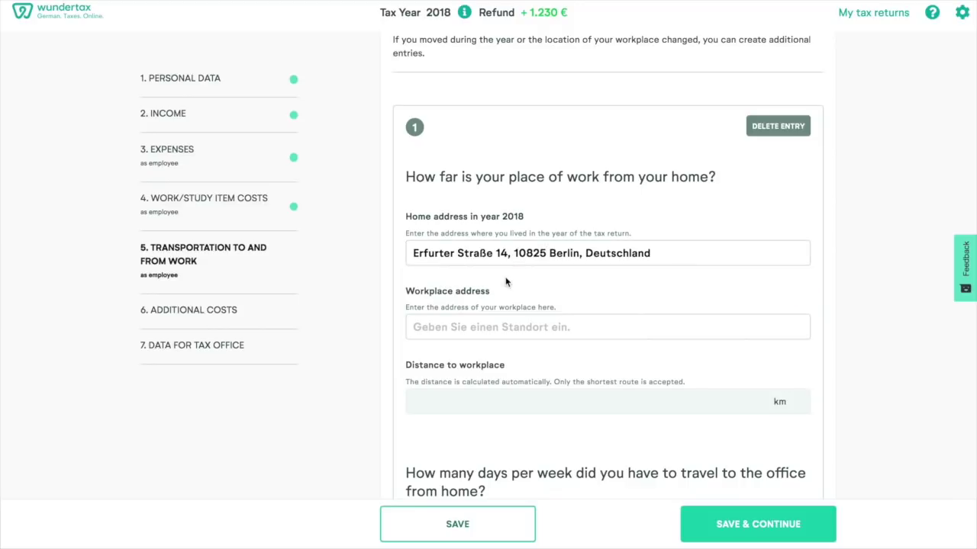
- Enter the workplace address from the suggestions, giving a 7 km commute
{"action": "left_click", "coordinate": [458, 327]}
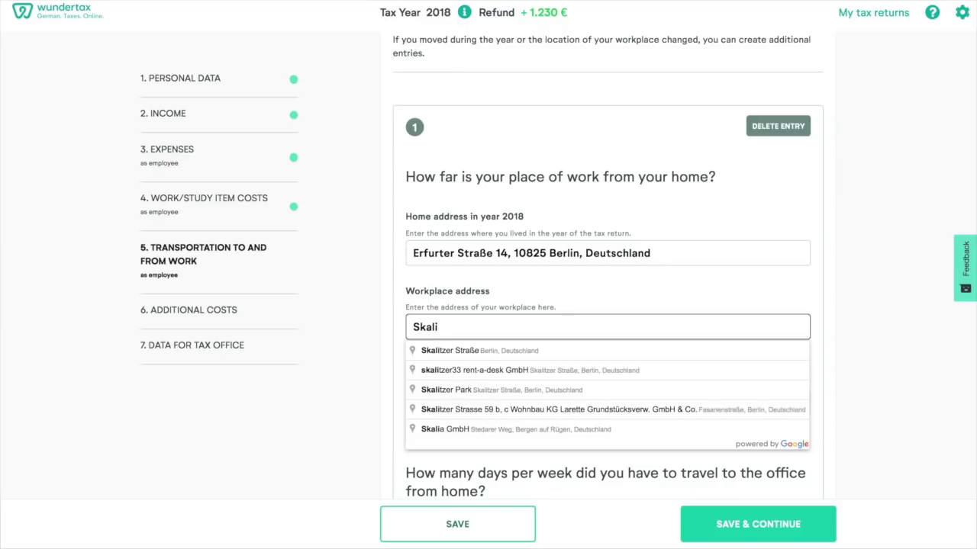
{"action": "left_click", "coordinate": [469, 351]}
{"action": "left_click", "coordinate": [499, 328]}
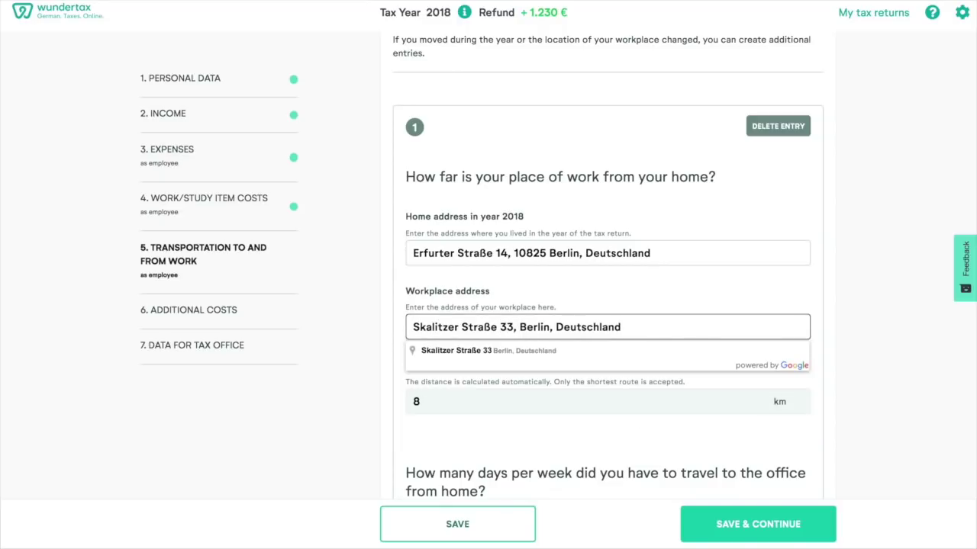
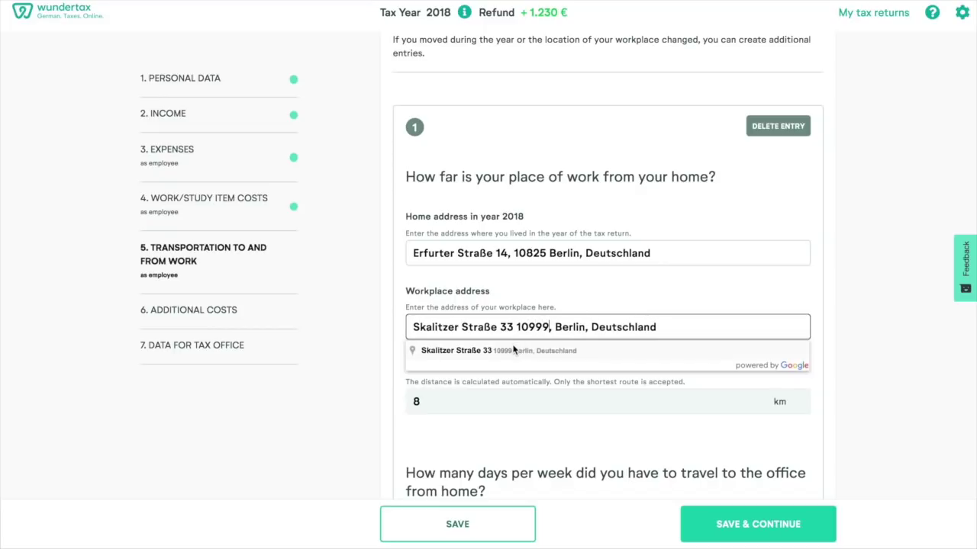
{"action": "left_click", "coordinate": [513, 350]}
{"action": "scroll", "coordinate": [513, 350], "scroll_direction": "down", "scroll_amount": 1}
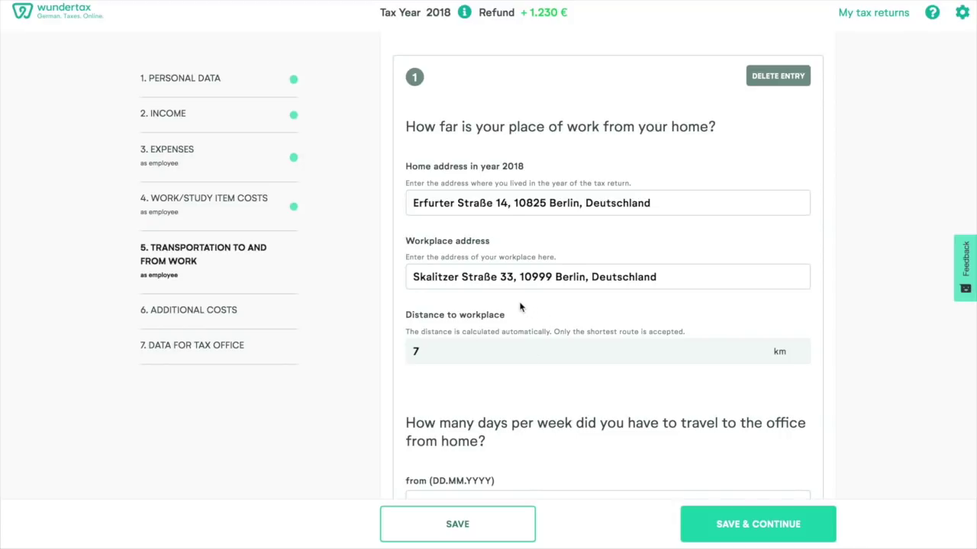
- Change the month of the commute start date to 2
{"action": "scroll", "coordinate": [520, 306], "scroll_direction": "down", "scroll_amount": 3}
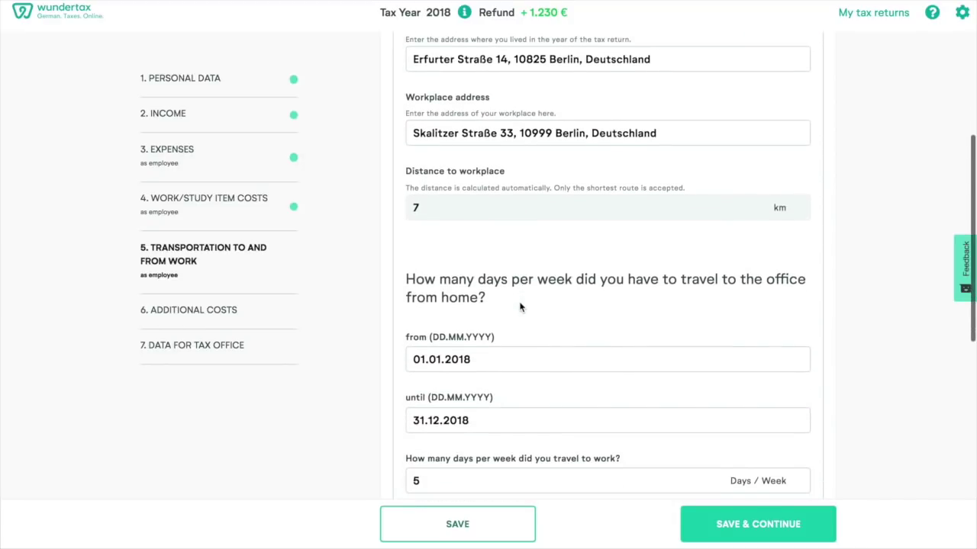
{"action": "scroll", "coordinate": [520, 306], "scroll_direction": "down", "scroll_amount": 1}
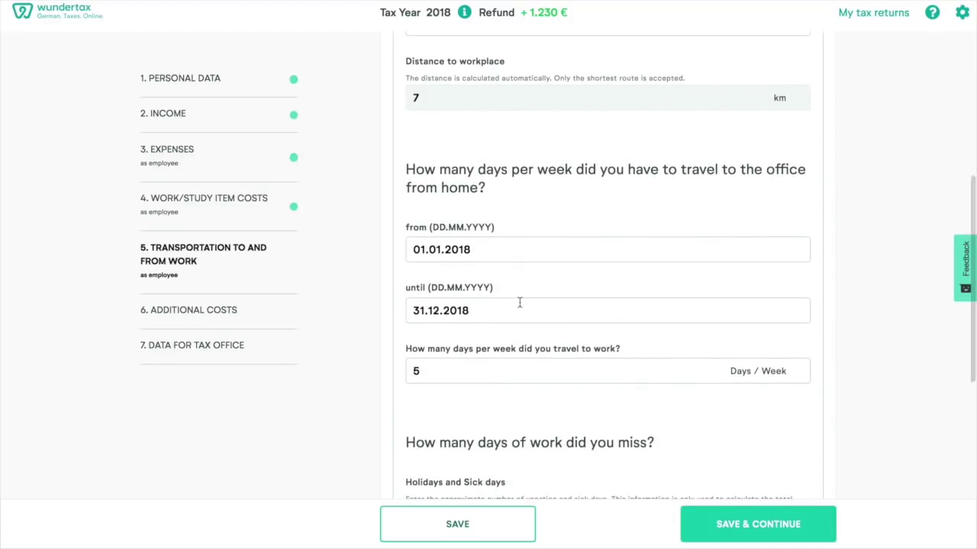
{"action": "left_click", "coordinate": [488, 253]}
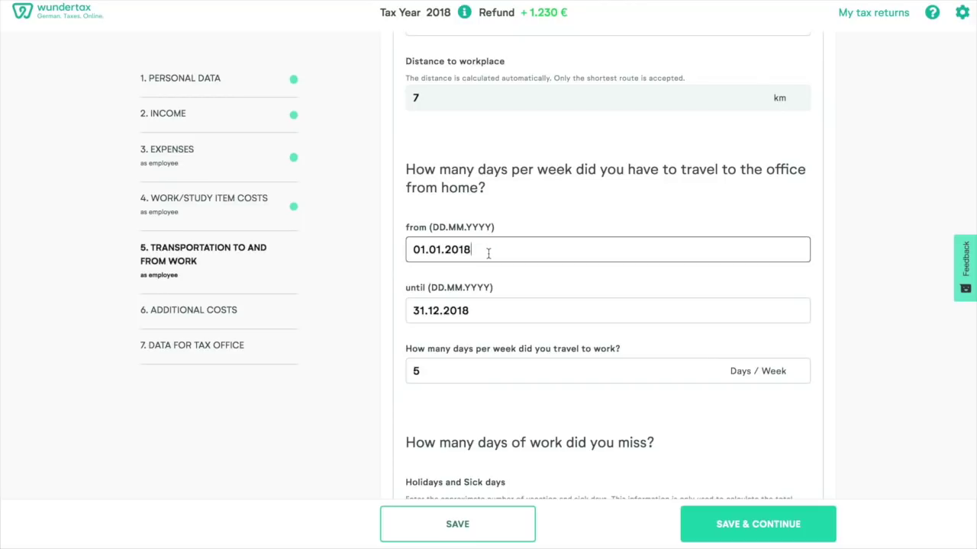
{"action": "left_click", "coordinate": [441, 249]}
{"action": "key", "text": "BackSpace"}
{"action": "type", "text": "2"}
{"action": "left_click", "coordinate": [491, 310]}
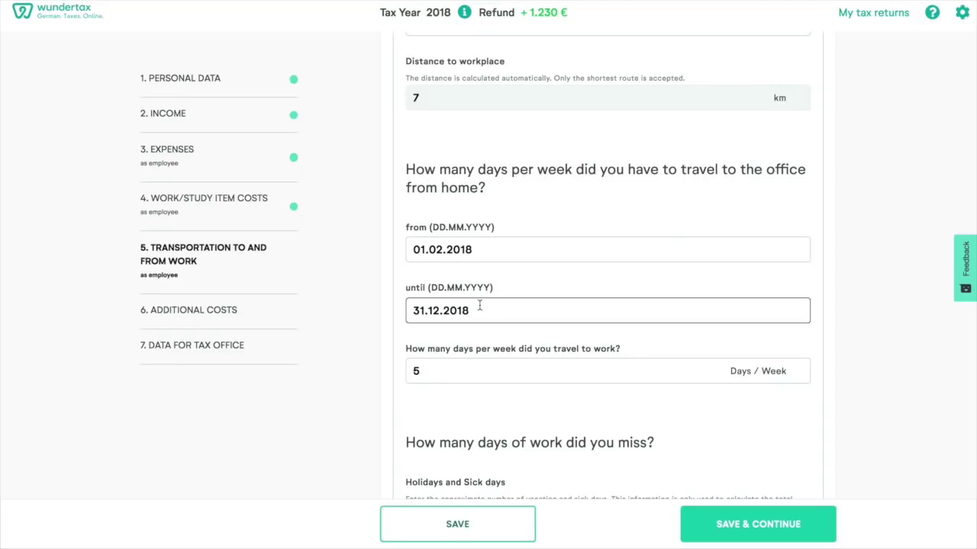
- Enter 25 holiday and sick days and 728,00 € public transportation costs
{"action": "scroll", "coordinate": [479, 305], "scroll_direction": "down", "scroll_amount": 1}
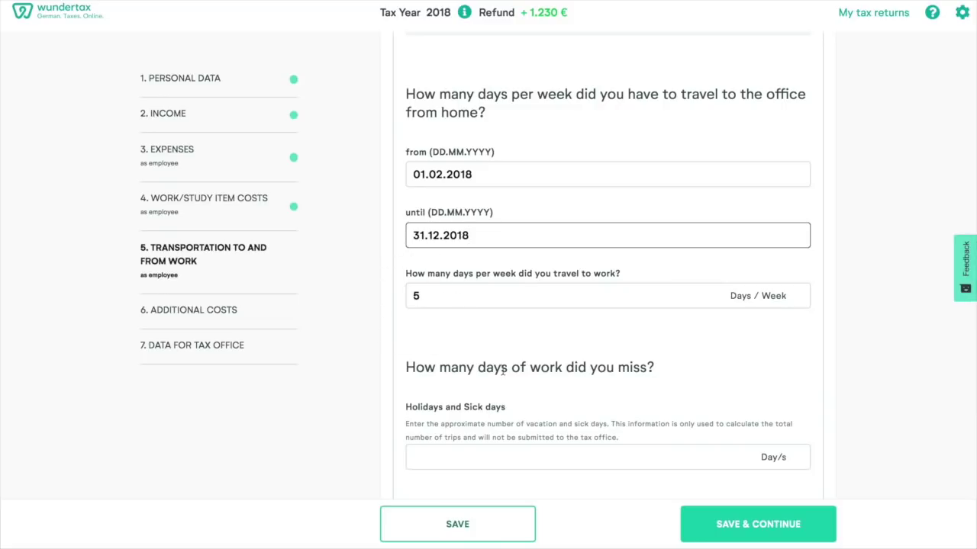
{"action": "scroll", "coordinate": [502, 370], "scroll_direction": "down", "scroll_amount": 1}
{"action": "scroll", "coordinate": [502, 370], "scroll_direction": "down", "scroll_amount": 2}
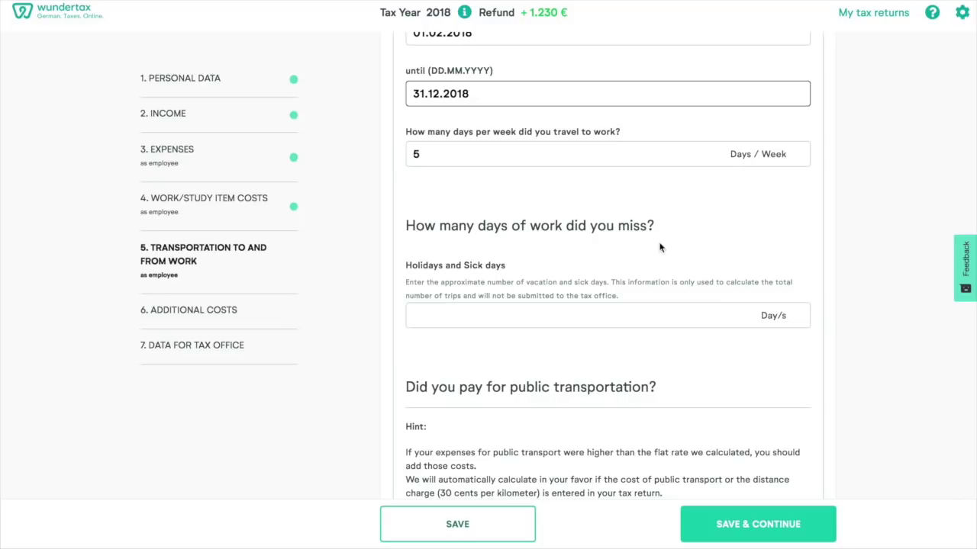
{"action": "left_click", "coordinate": [491, 321]}
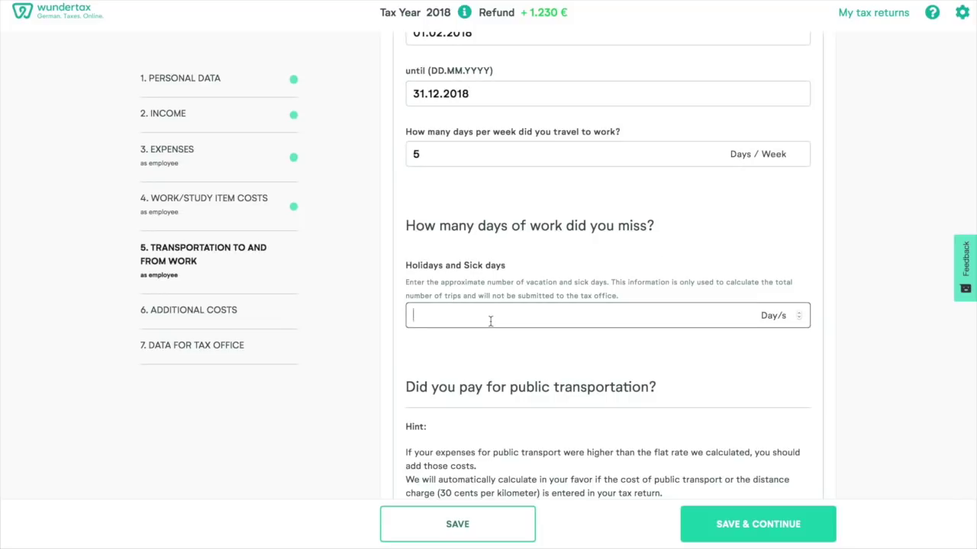
{"action": "type", "text": "25"}
{"action": "scroll", "coordinate": [664, 248], "scroll_direction": "down", "scroll_amount": 3}
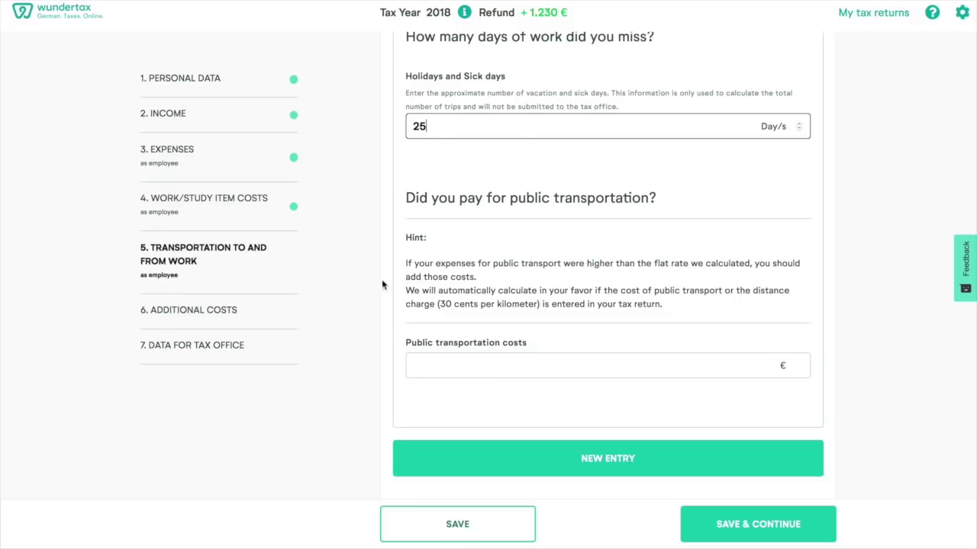
{"action": "left_click", "coordinate": [437, 368]}
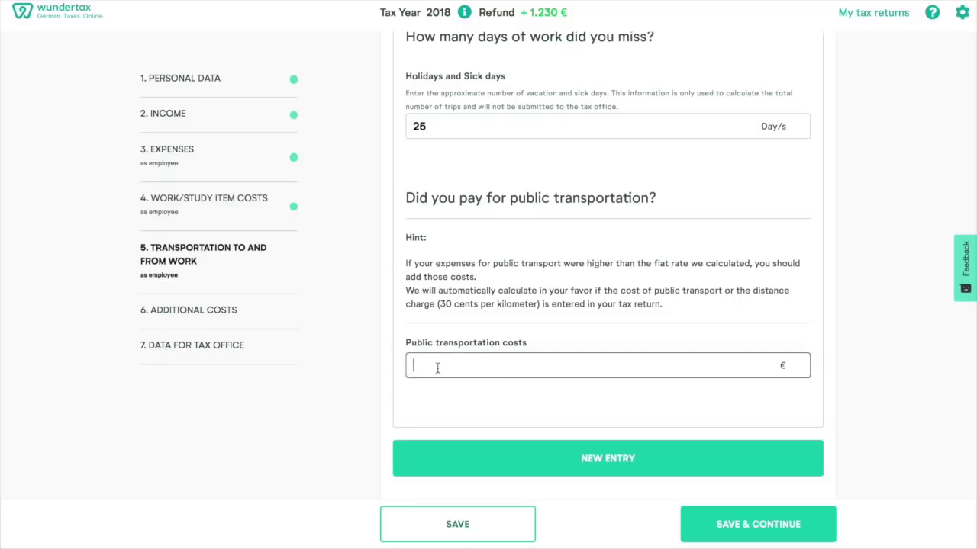
{"action": "type", "text": "728"}
{"action": "left_click", "coordinate": [862, 415]}
{"action": "scroll", "coordinate": [712, 369], "scroll_direction": "down", "scroll_amount": 1}
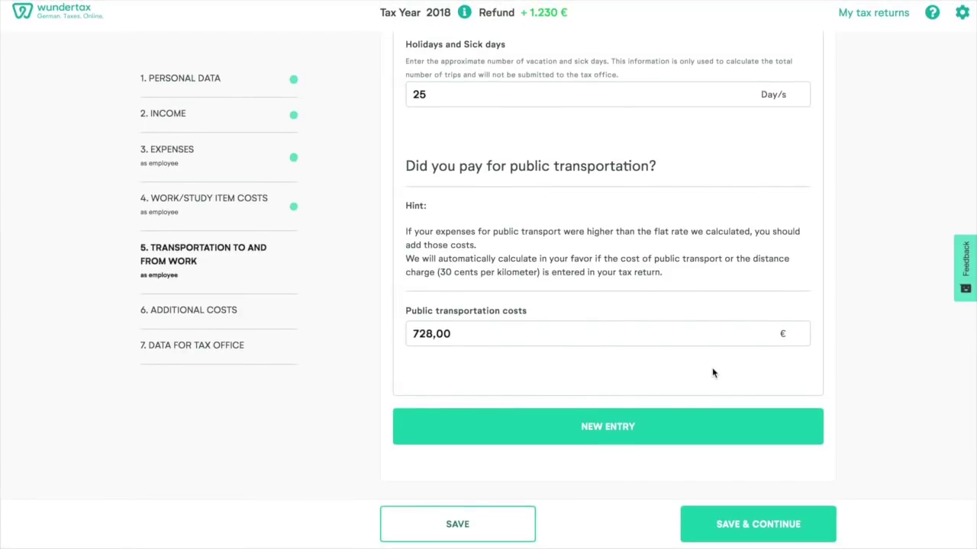
- Save the transportation details and browse the Additional Costs cards down to Trips & Relocations
{"action": "left_click", "coordinate": [740, 525]}
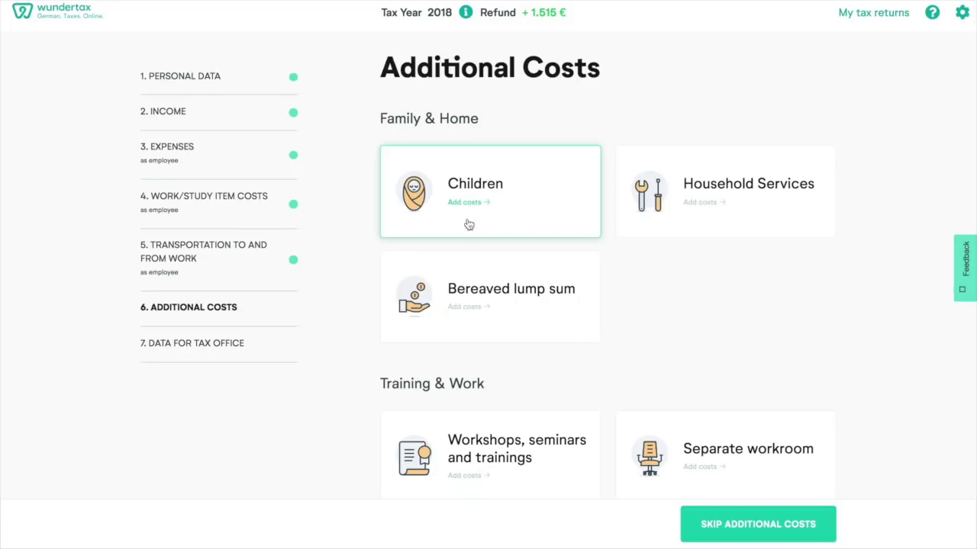
{"action": "scroll", "coordinate": [756, 257], "scroll_direction": "down", "scroll_amount": 3}
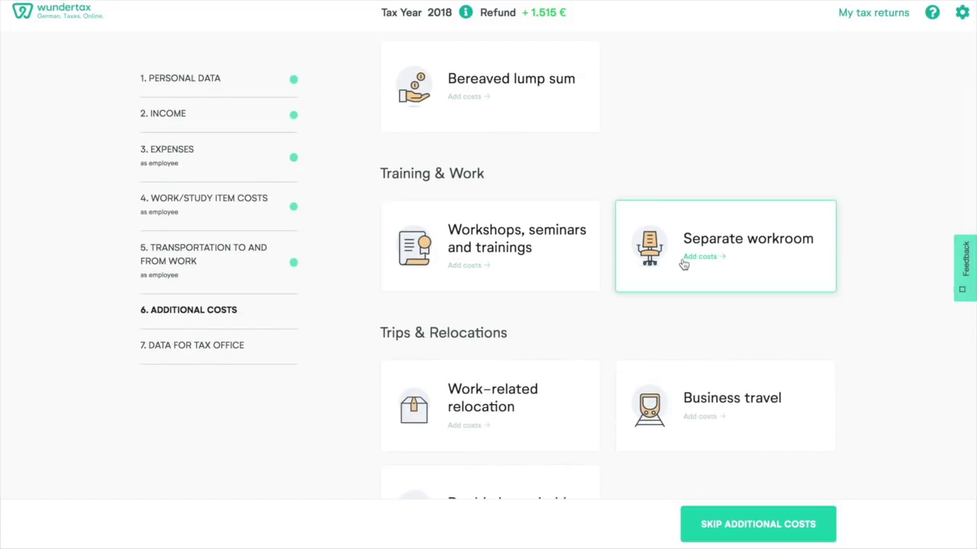
{"action": "scroll", "coordinate": [682, 264], "scroll_direction": "down", "scroll_amount": 2}
{"action": "scroll", "coordinate": [910, 460], "scroll_direction": "up", "scroll_amount": 5}
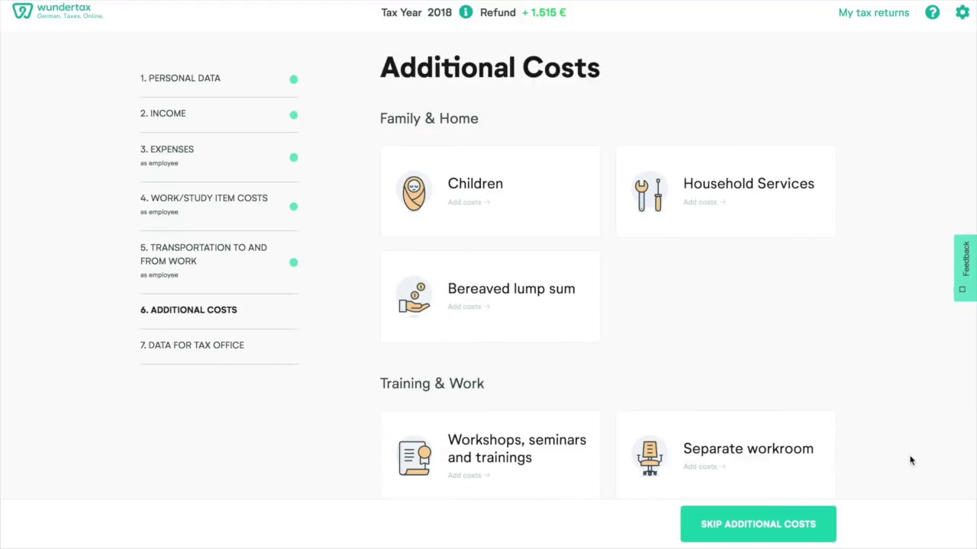
{"action": "scroll", "coordinate": [910, 460], "scroll_direction": "down", "scroll_amount": 4}
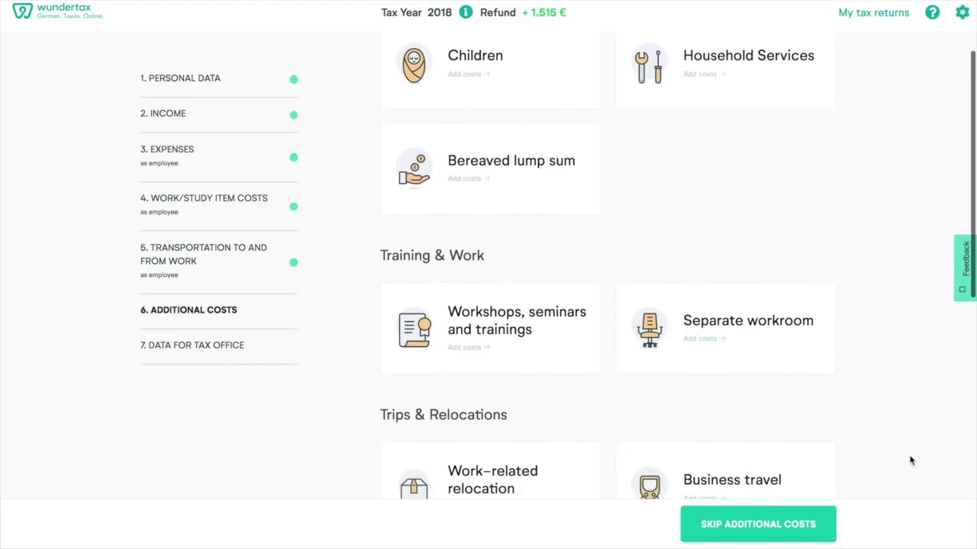
{"action": "scroll", "coordinate": [910, 460], "scroll_direction": "down", "scroll_amount": 1}
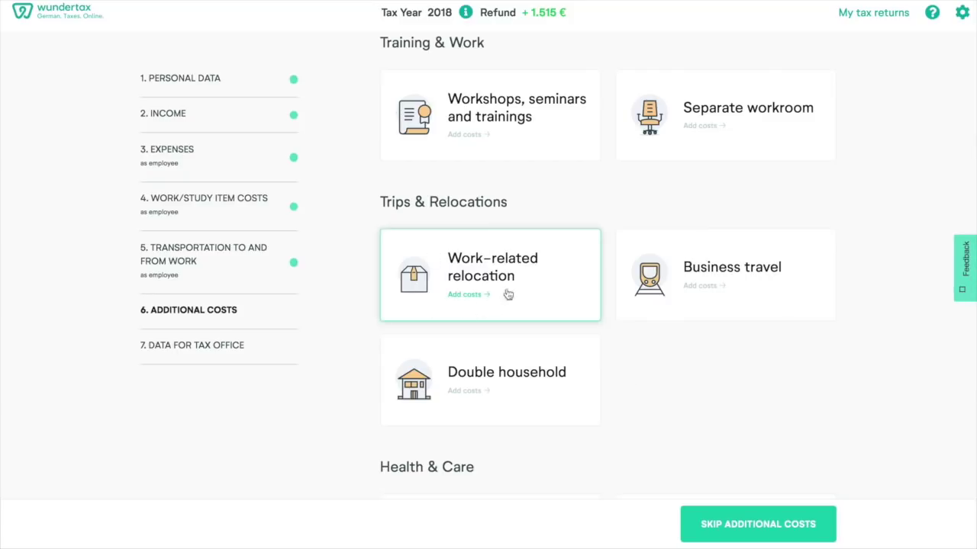
- Add the Work-related relocation card to the return as step 6
{"action": "left_click", "coordinate": [479, 265]}
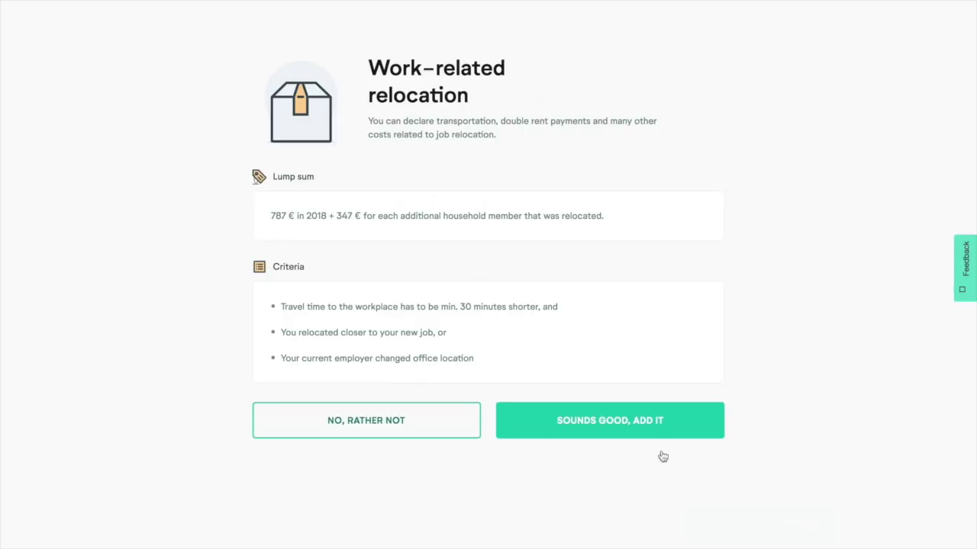
{"action": "left_click", "coordinate": [622, 409]}
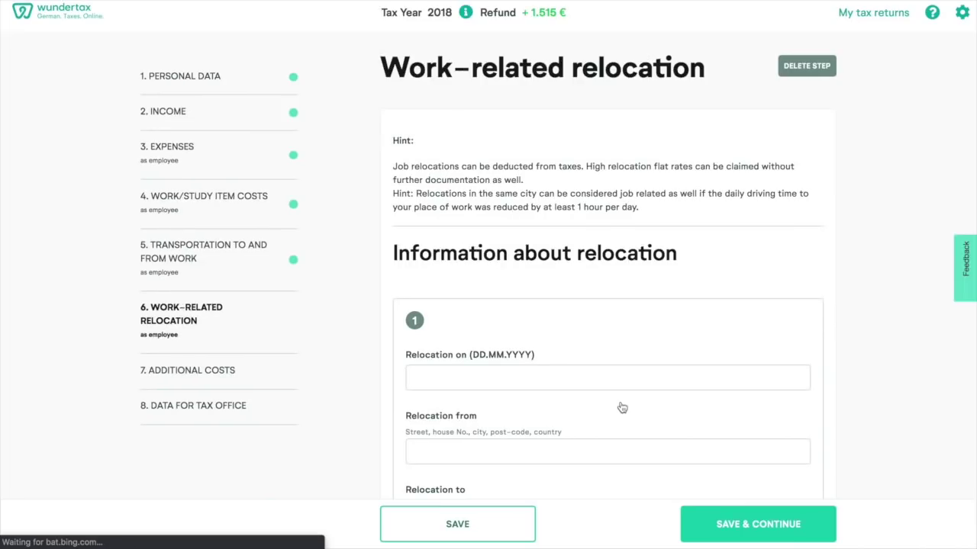
{"action": "scroll", "coordinate": [542, 307], "scroll_direction": "down", "scroll_amount": 3}
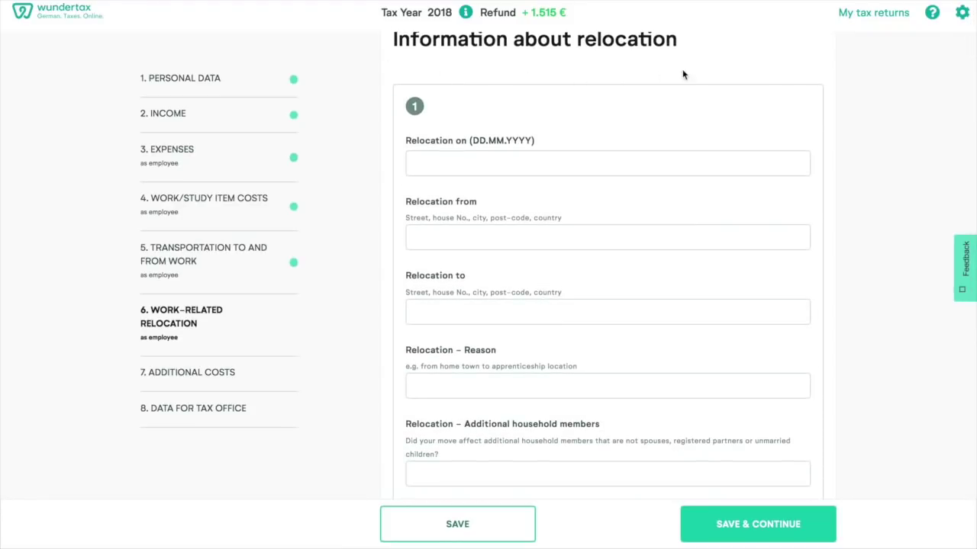
{"action": "left_click", "coordinate": [436, 165]}
{"action": "type", "text": "15.01.2018"}
{"action": "left_click", "coordinate": [431, 232]}
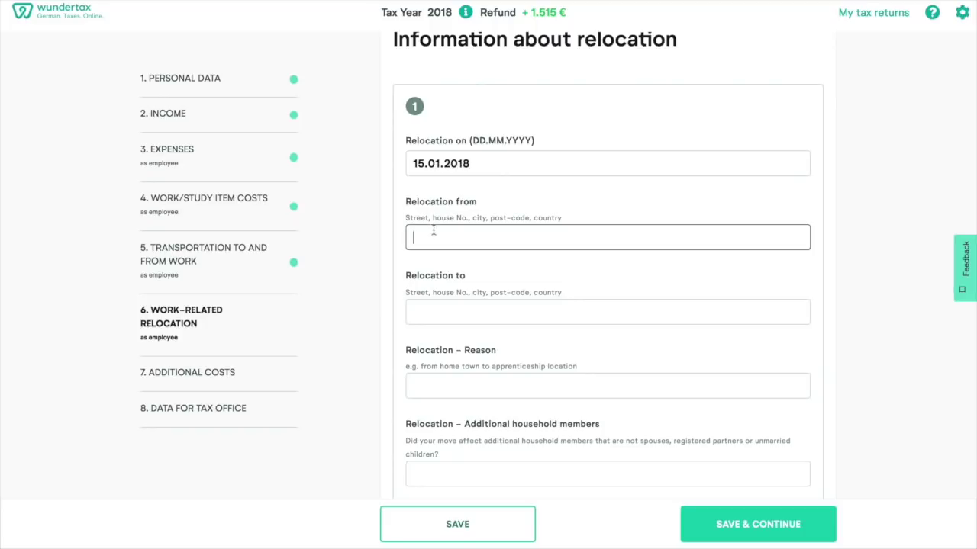
{"action": "type", "text": "Madrid"}
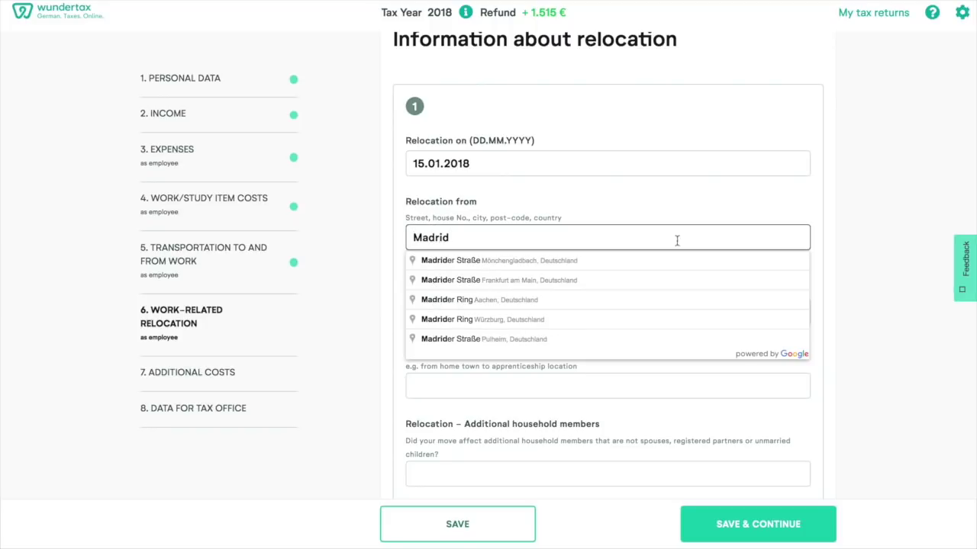
{"action": "left_click", "coordinate": [839, 251]}
{"action": "left_click", "coordinate": [481, 313]}
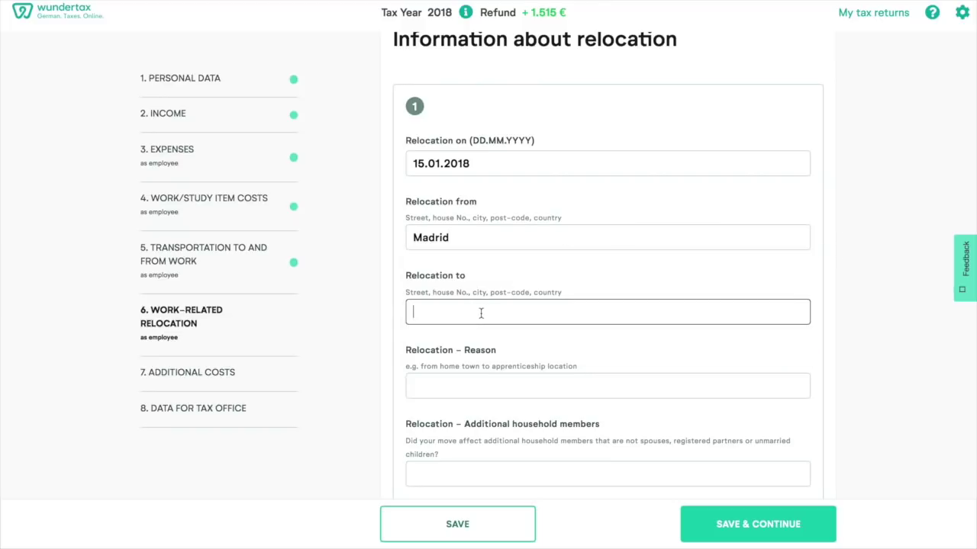
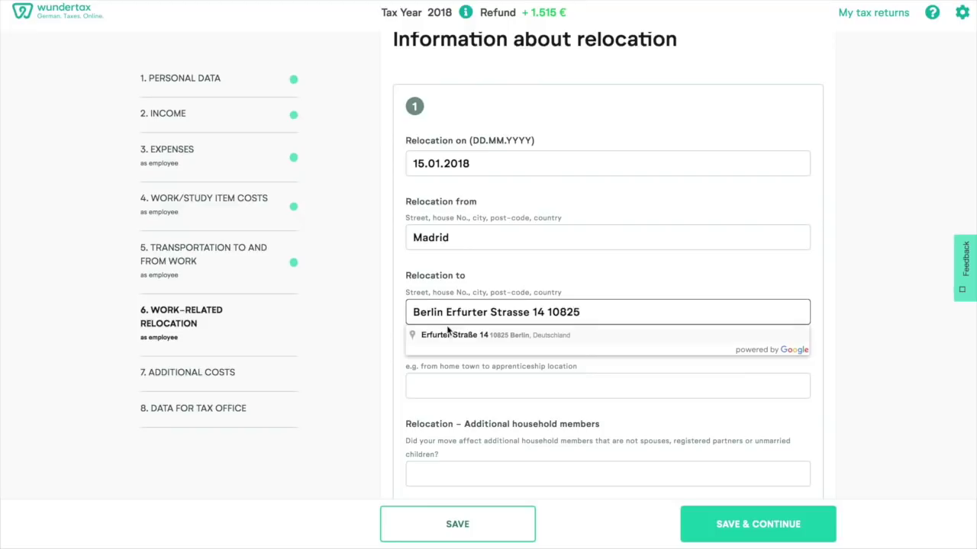
{"action": "left_click", "coordinate": [450, 335]}
- Set the reason to work and 0 additional household members, then save
{"action": "scroll", "coordinate": [450, 339], "scroll_direction": "down", "scroll_amount": 2}
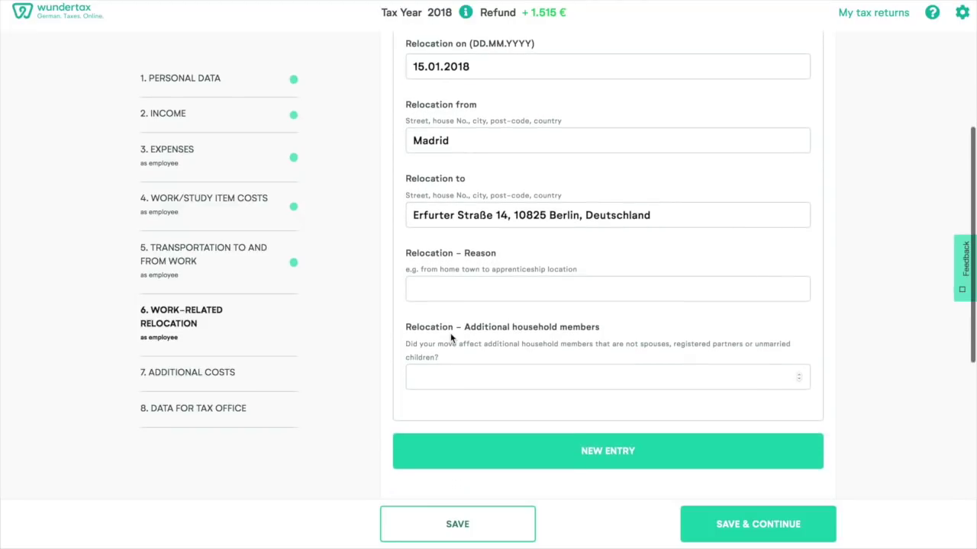
{"action": "left_click", "coordinate": [433, 289]}
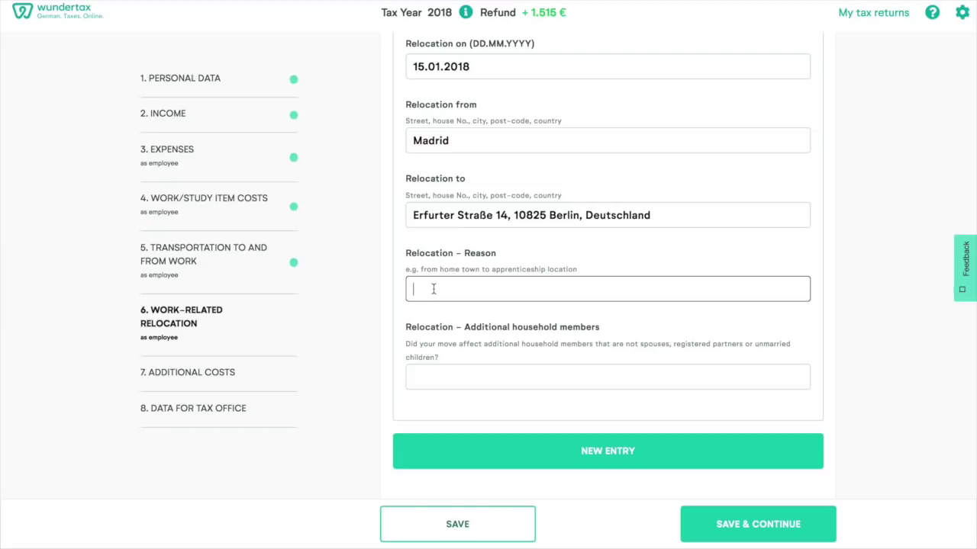
{"action": "type", "text": "work"}
{"action": "left_click", "coordinate": [444, 381]}
{"action": "type", "text": "0"}
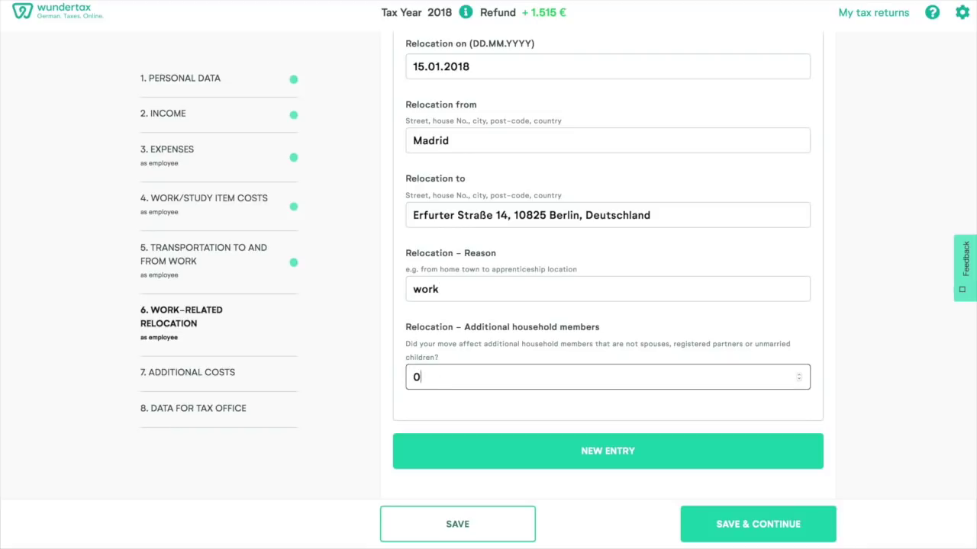
{"action": "left_click", "coordinate": [845, 378]}
{"action": "scroll", "coordinate": [846, 377], "scroll_direction": "down", "scroll_amount": 3}
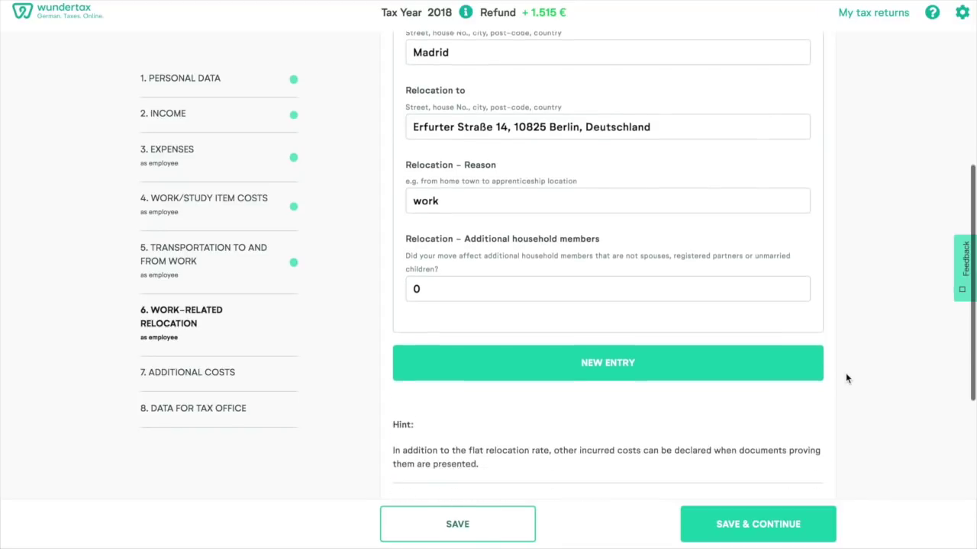
{"action": "left_click", "coordinate": [738, 529]}
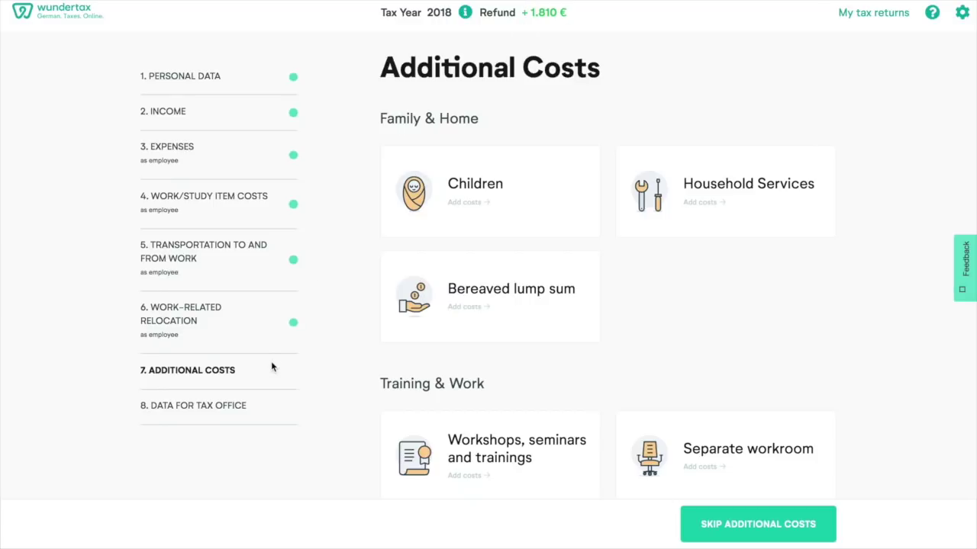
- Go to step 8, Data for Tax Office, showing the refund bank detail fields
{"action": "left_click", "coordinate": [201, 409]}
{"action": "scroll", "coordinate": [589, 305], "scroll_direction": "down", "scroll_amount": 1}
- Enter the account owner's name and paste the IBAN, auto-filling BIC COBADEFFXXX and Commerzbank Chemnitz
{"action": "scroll", "coordinate": [590, 306], "scroll_direction": "down", "scroll_amount": 4}
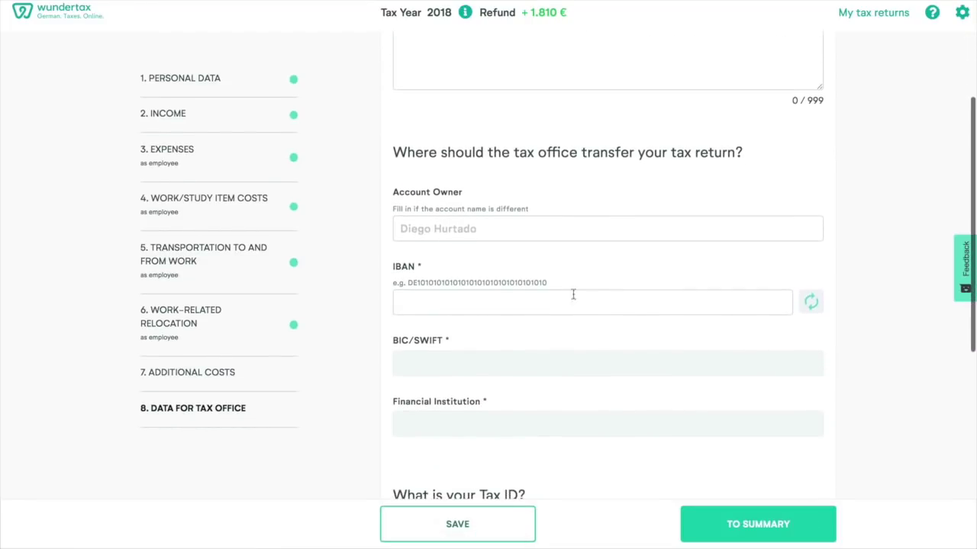
{"action": "scroll", "coordinate": [472, 229], "scroll_direction": "down", "scroll_amount": 2}
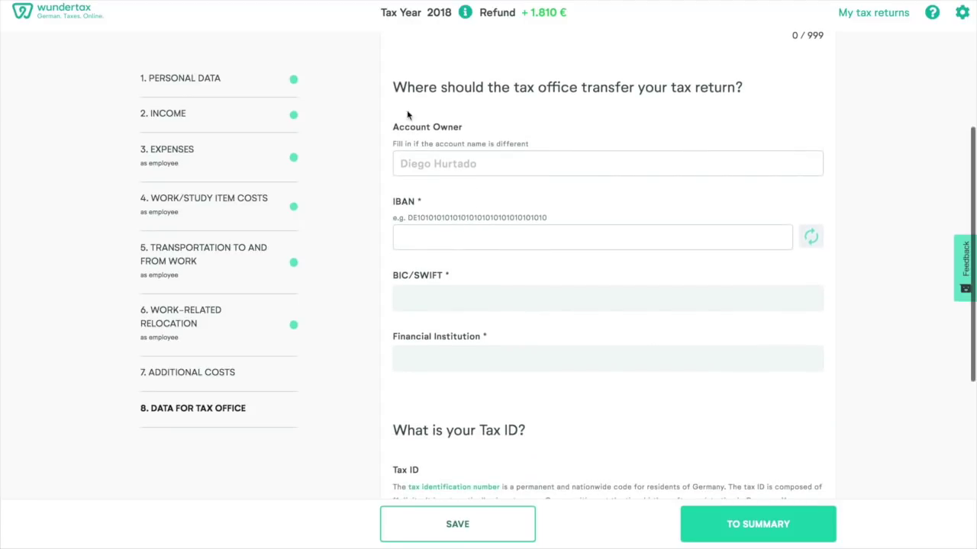
{"action": "left_click", "coordinate": [451, 164]}
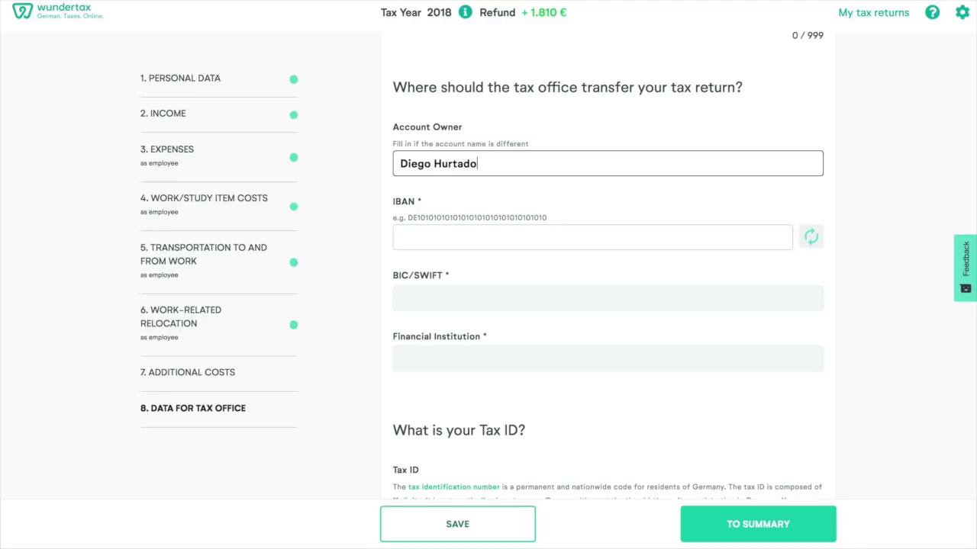
{"action": "left_click", "coordinate": [427, 238]}
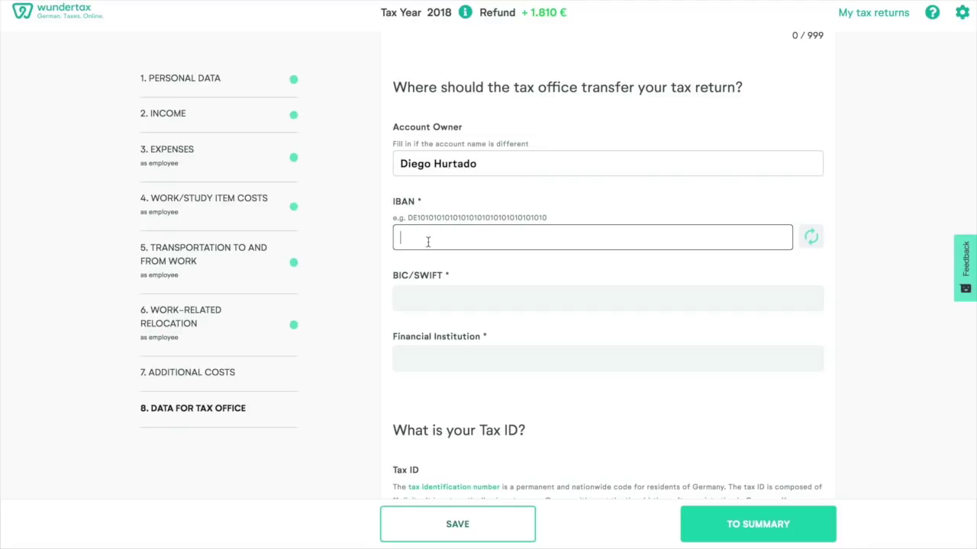
{"action": "key", "text": "ctrl+v"}
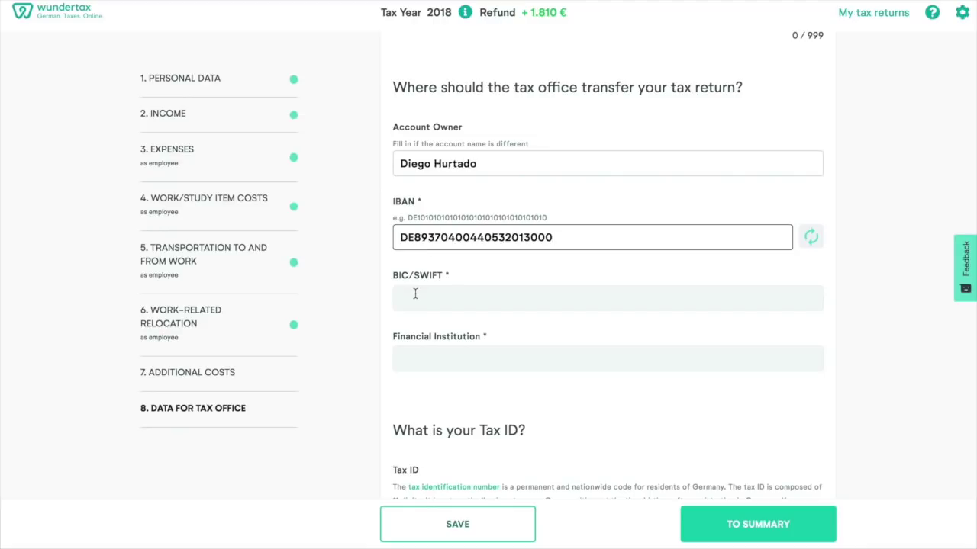
{"action": "left_click", "coordinate": [414, 294]}
{"action": "scroll", "coordinate": [414, 294], "scroll_direction": "down", "scroll_amount": 2}
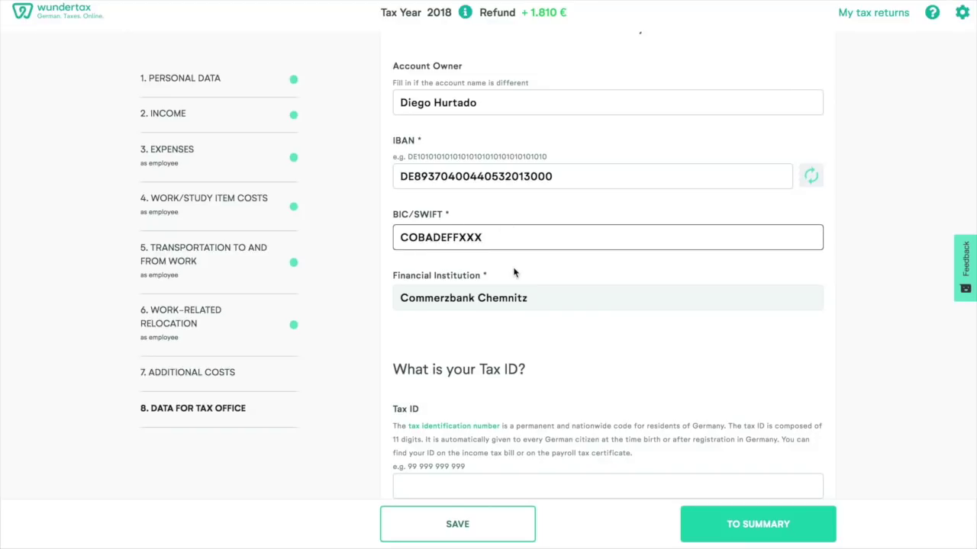
{"action": "scroll", "coordinate": [513, 273], "scroll_direction": "down", "scroll_amount": 1}
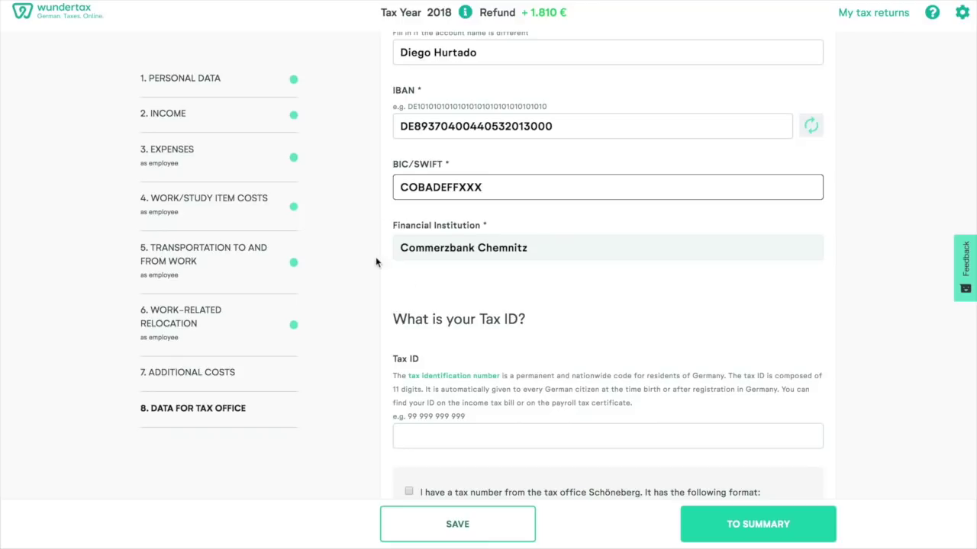
{"action": "scroll", "coordinate": [494, 267], "scroll_direction": "down", "scroll_amount": 3}
- Enter the Tax ID and leave the existing-tax-number option unticked
{"action": "left_click", "coordinate": [437, 299]}
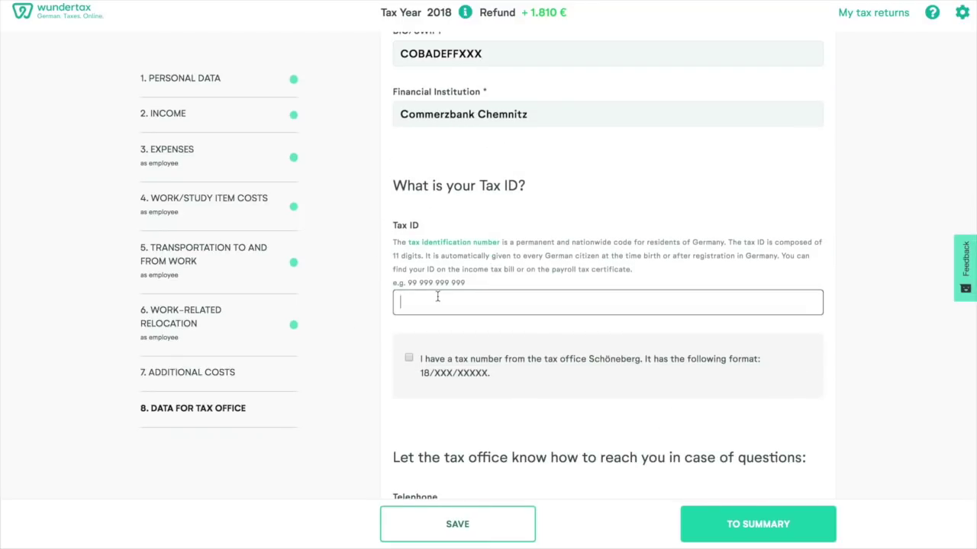
{"action": "scroll", "coordinate": [608, 290], "scroll_direction": "down", "scroll_amount": 2}
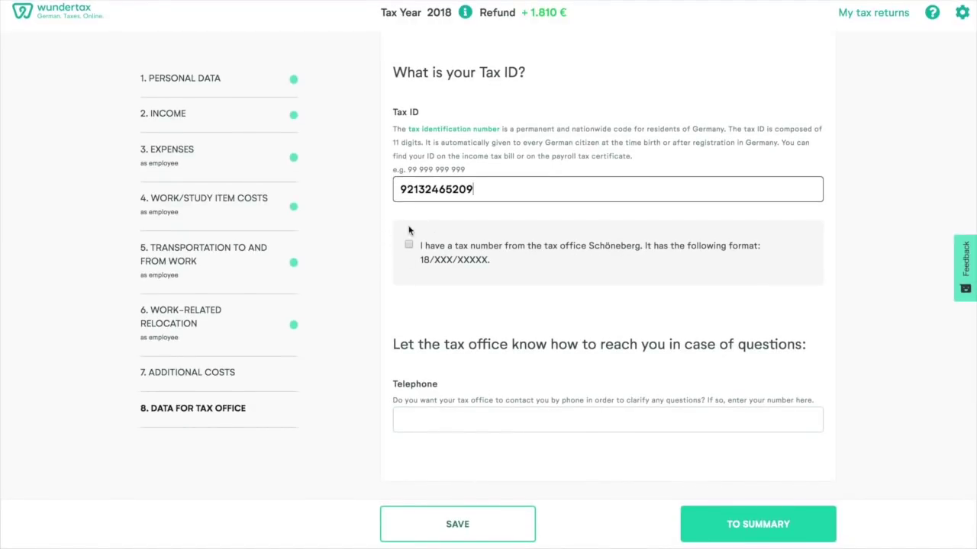
{"action": "left_click", "coordinate": [408, 245]}
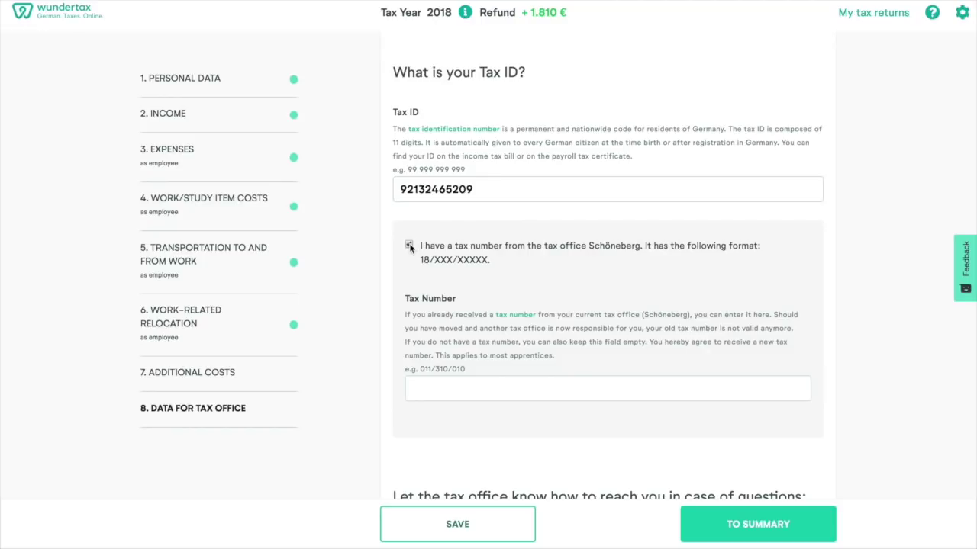
{"action": "left_click", "coordinate": [409, 245]}
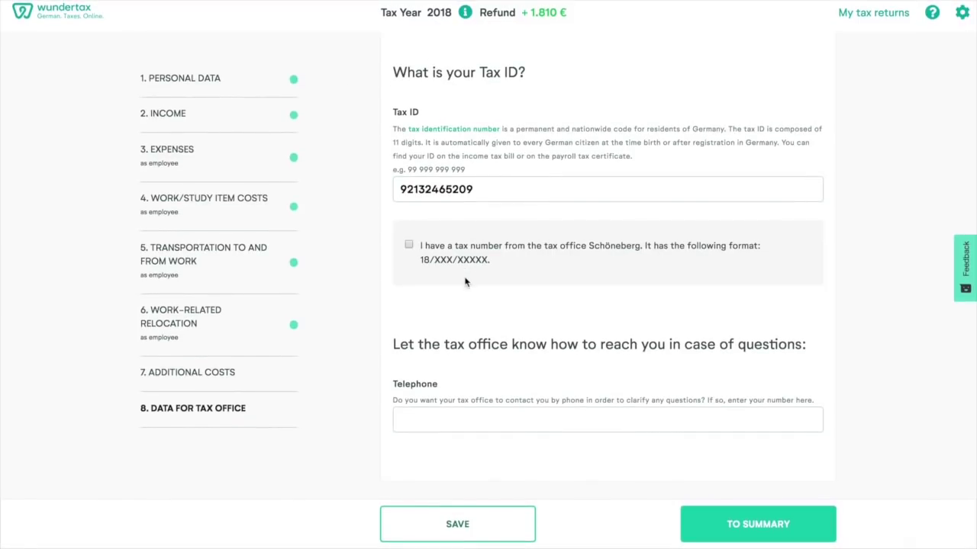
- Enter the contact telephone number and go to the summary
{"action": "left_click", "coordinate": [420, 413]}
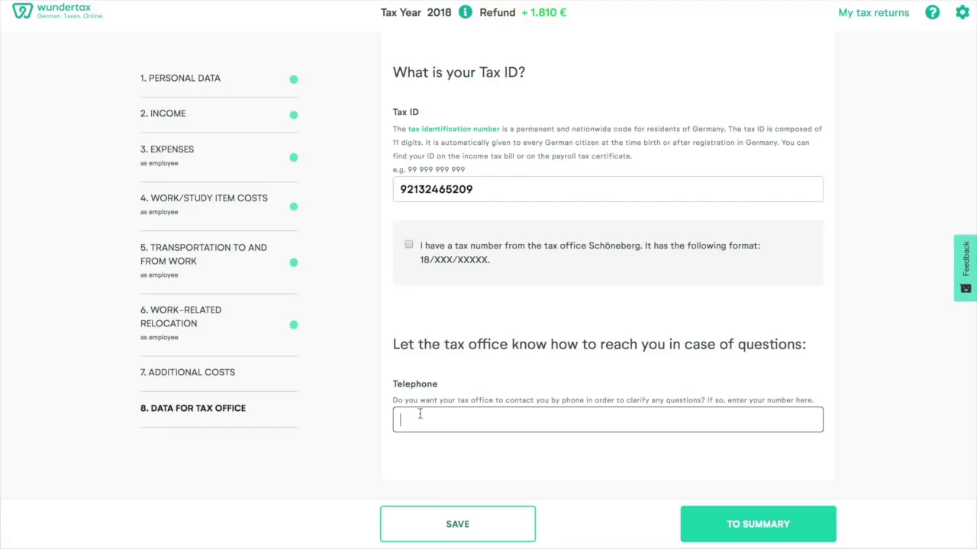
{"action": "left_click", "coordinate": [766, 532]}
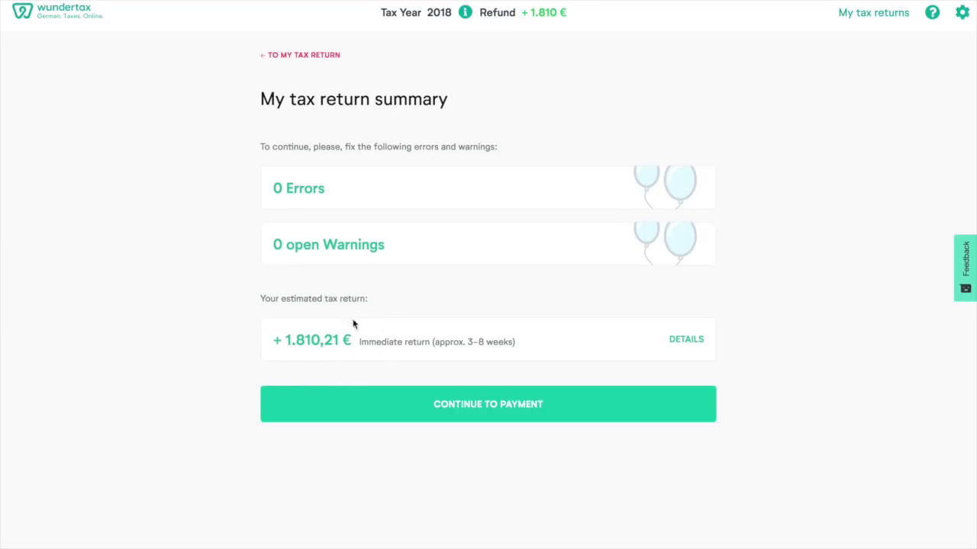
- Buy the single 34,90 € tax return using the same bank account for payment
{"action": "left_click", "coordinate": [467, 411]}
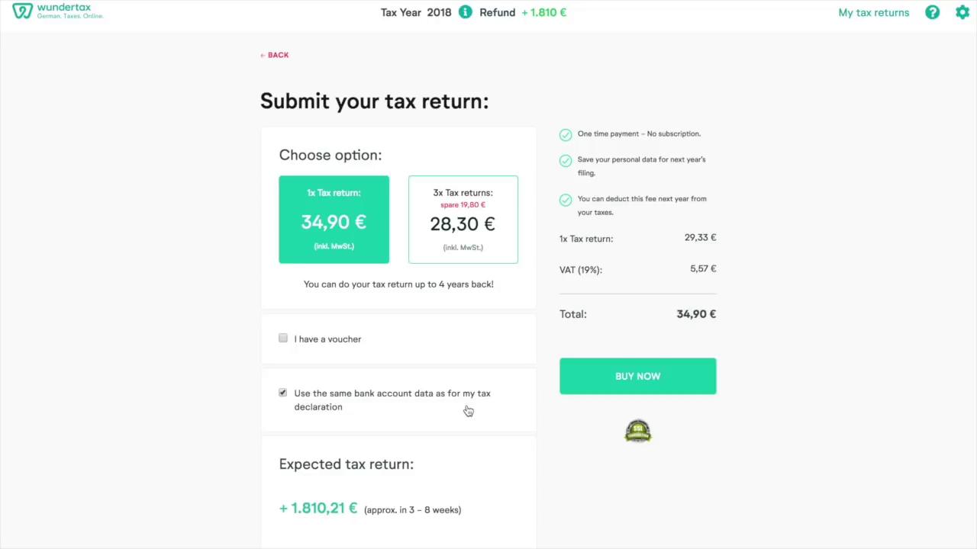
{"action": "scroll", "coordinate": [465, 409], "scroll_direction": "down", "scroll_amount": 1}
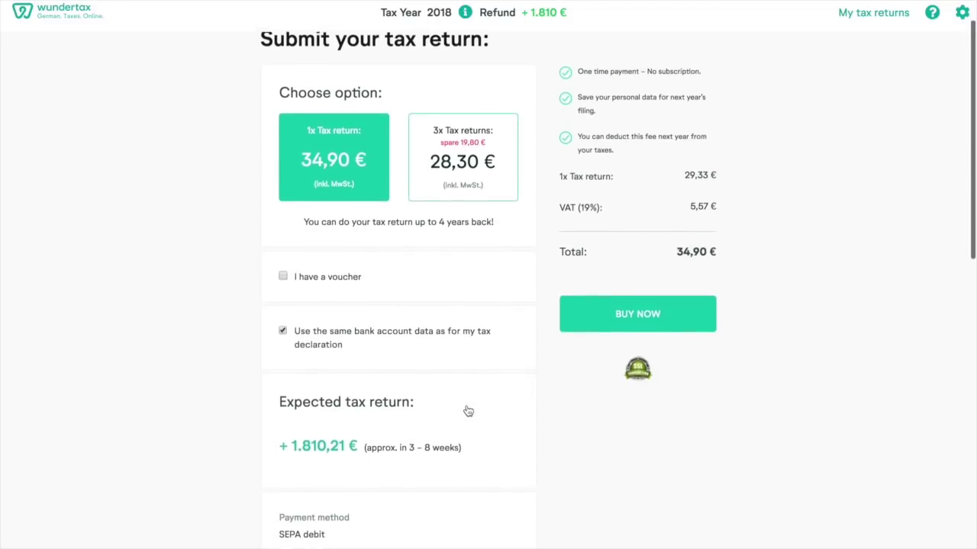
{"action": "left_click", "coordinate": [283, 325]}
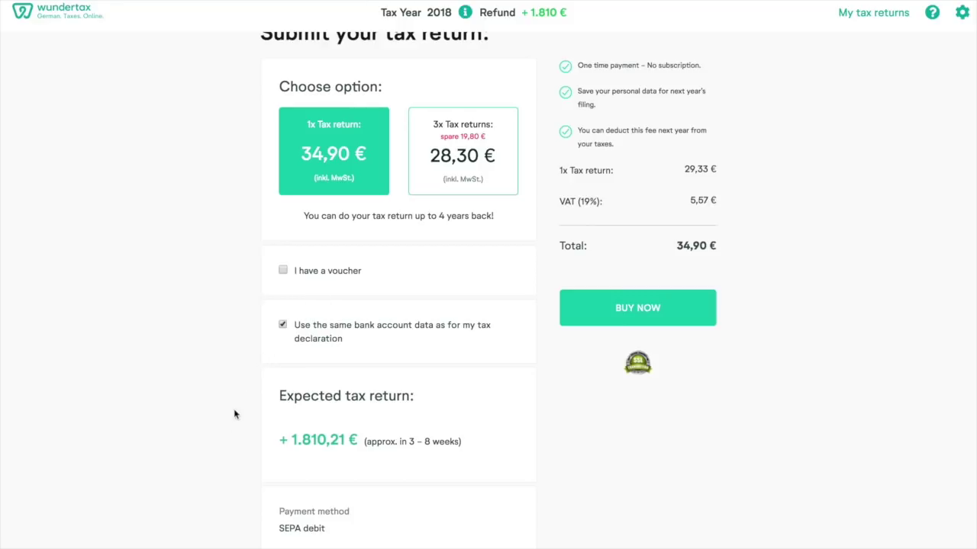
{"action": "left_click", "coordinate": [634, 322]}
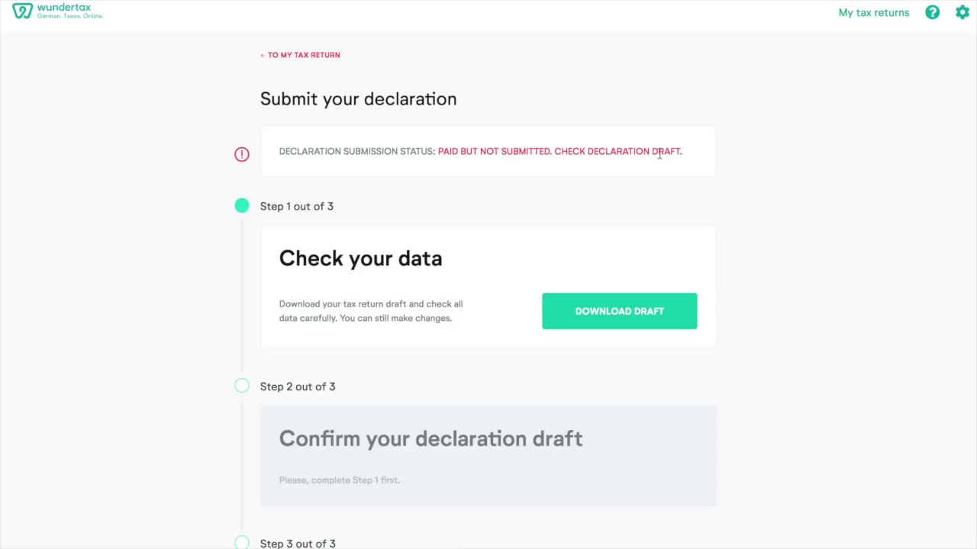
- Download the tax return draft PDF and show it in Finder
{"action": "left_click", "coordinate": [604, 313]}
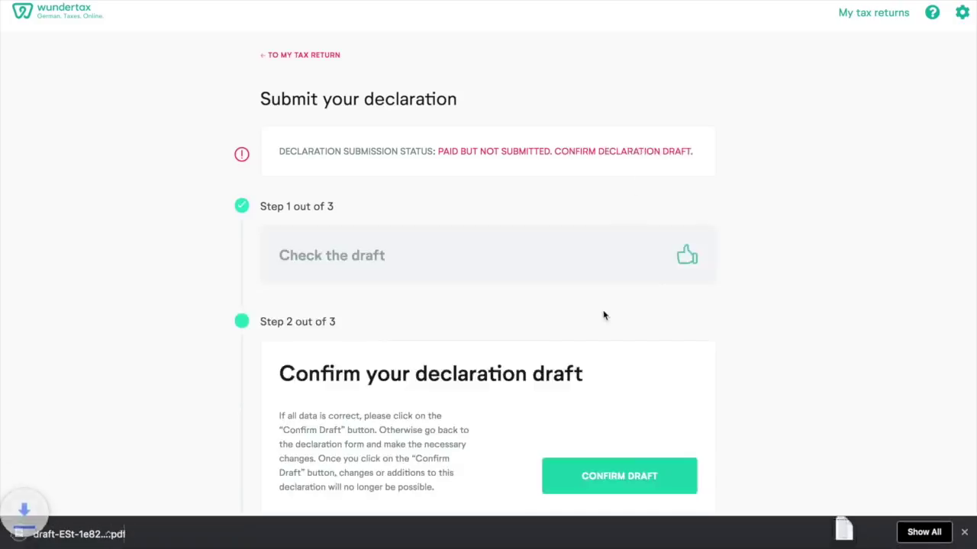
{"action": "left_click", "coordinate": [139, 537]}
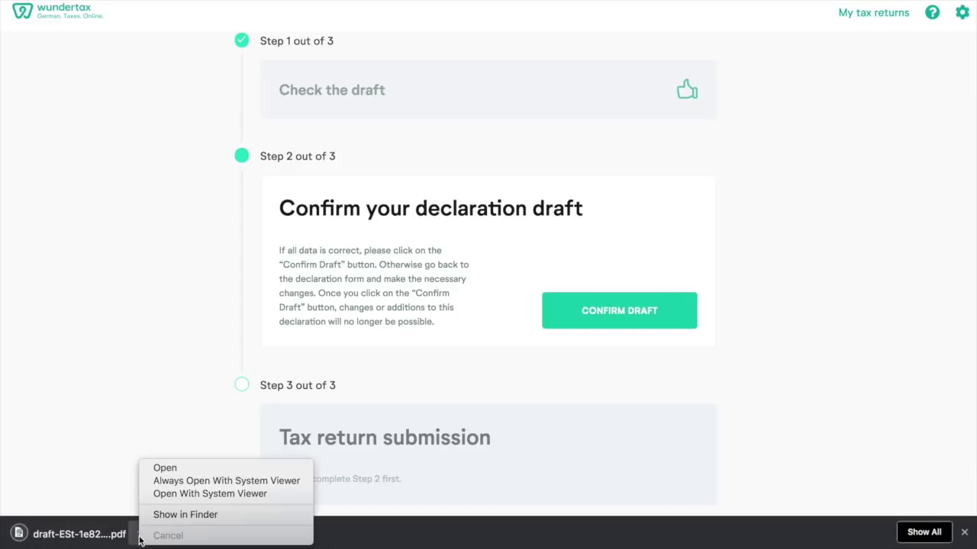
{"action": "left_click", "coordinate": [184, 515]}
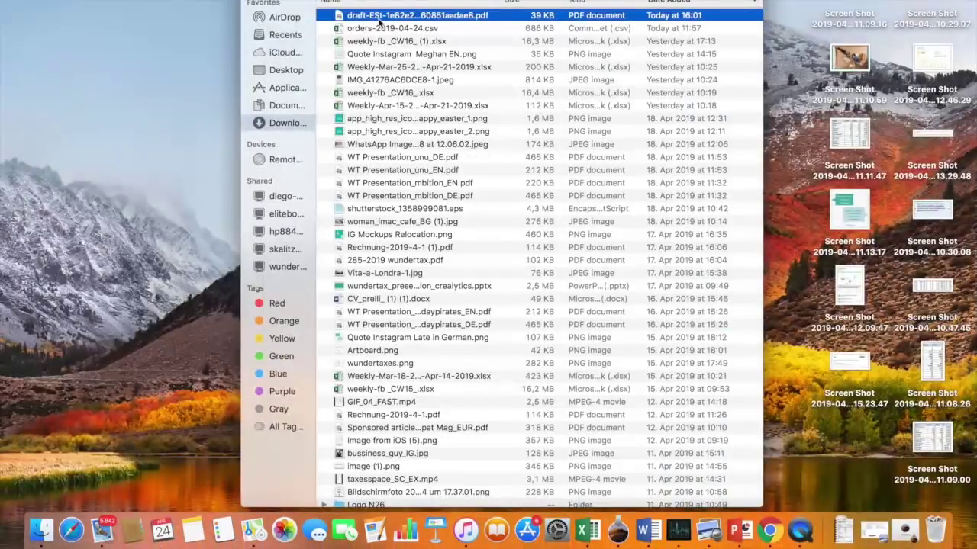
- Read the four-page 2018 draft tax return full screen in Preview, then return to Chrome
{"action": "double_click", "coordinate": [375, 15]}
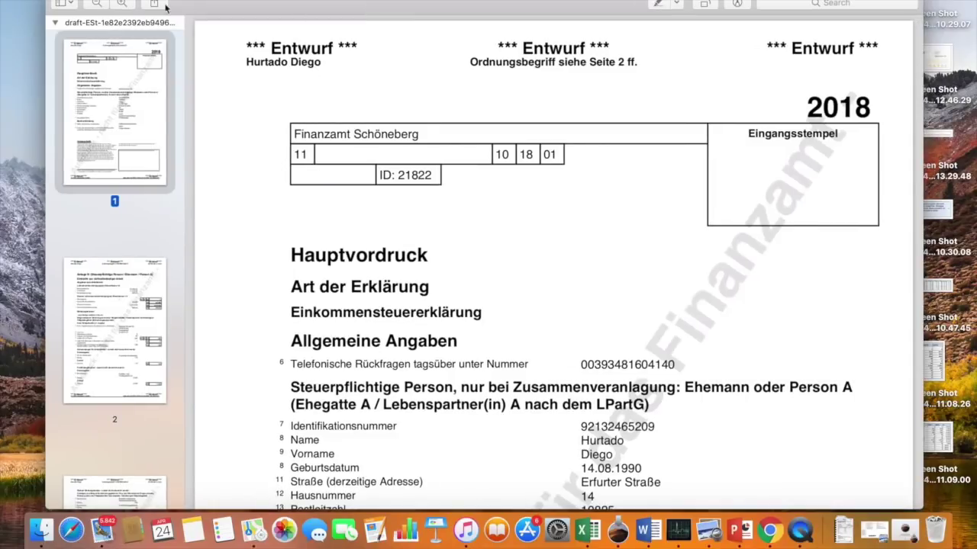
{"action": "key", "text": "super+shift+f"}
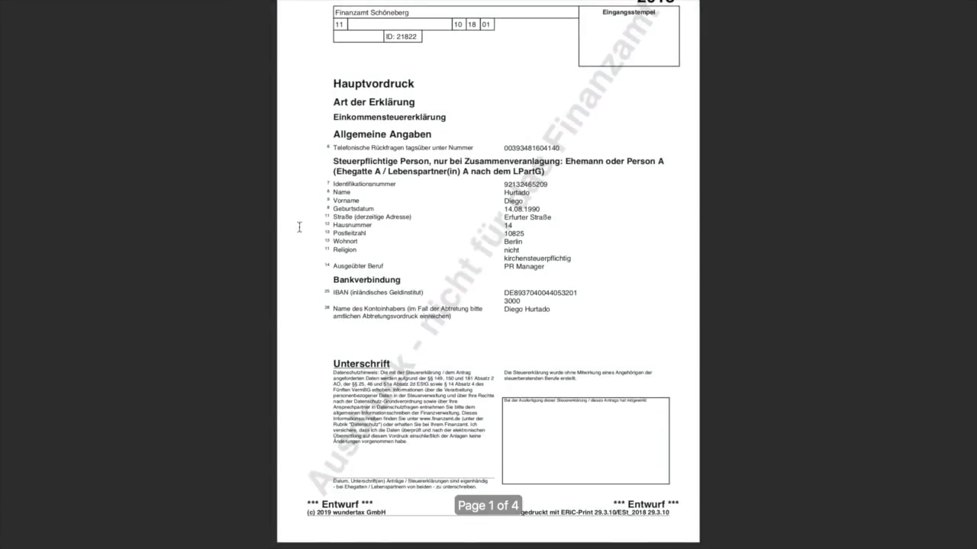
{"action": "scroll", "coordinate": [503, 364], "scroll_direction": "down", "scroll_amount": 5}
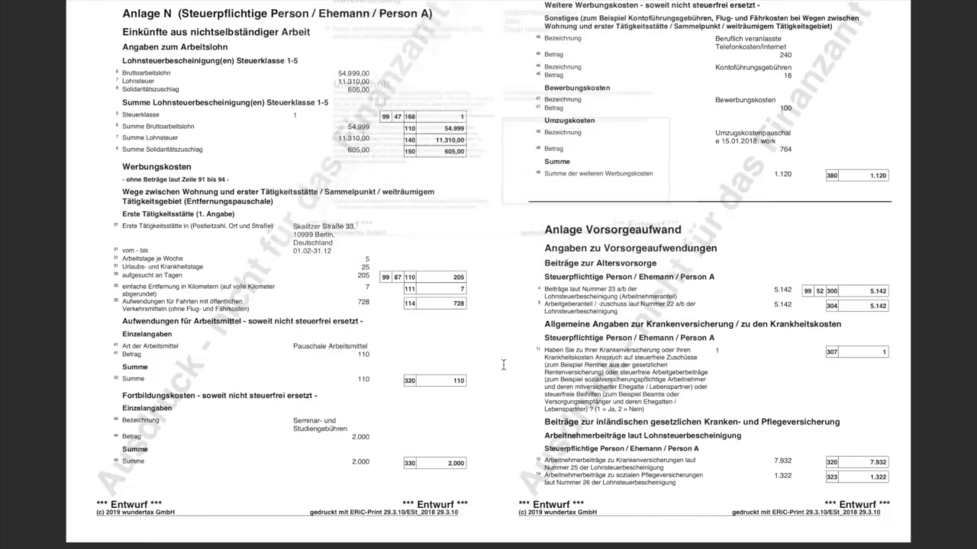
{"action": "scroll", "coordinate": [503, 364], "scroll_direction": "down", "scroll_amount": 15}
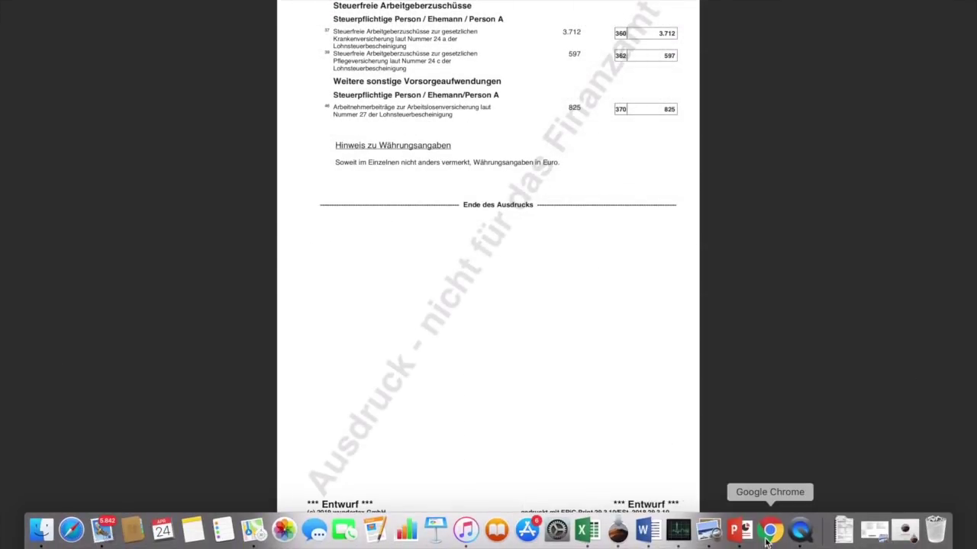
{"action": "left_click", "coordinate": [770, 540]}
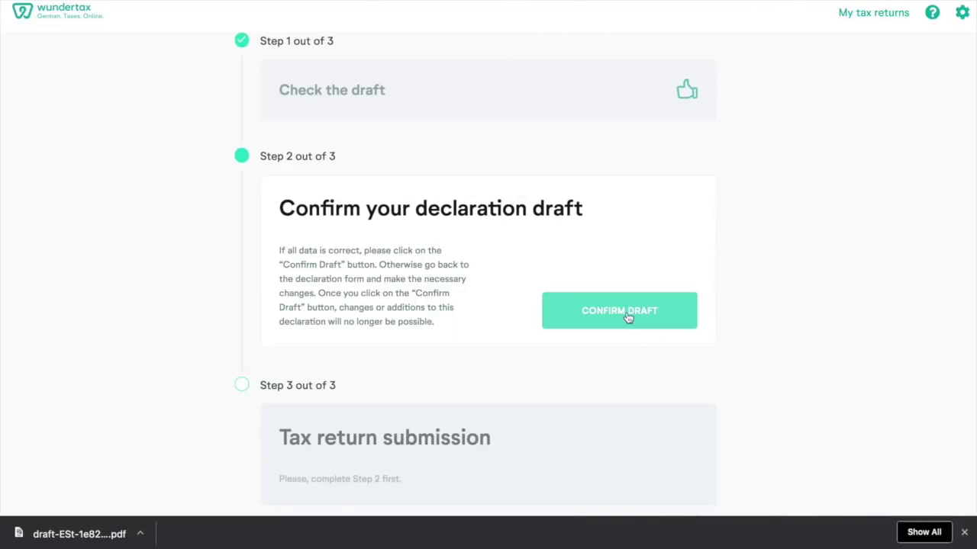
- Confirm the declaration draft and compare the By Post and Online submission instructions
{"action": "left_click", "coordinate": [627, 317]}
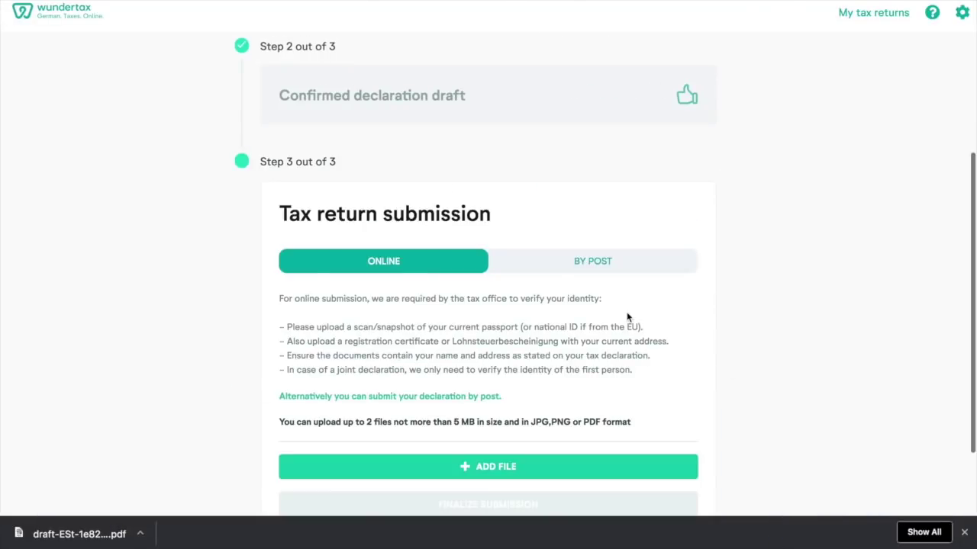
{"action": "scroll", "coordinate": [627, 317], "scroll_direction": "down", "scroll_amount": 2}
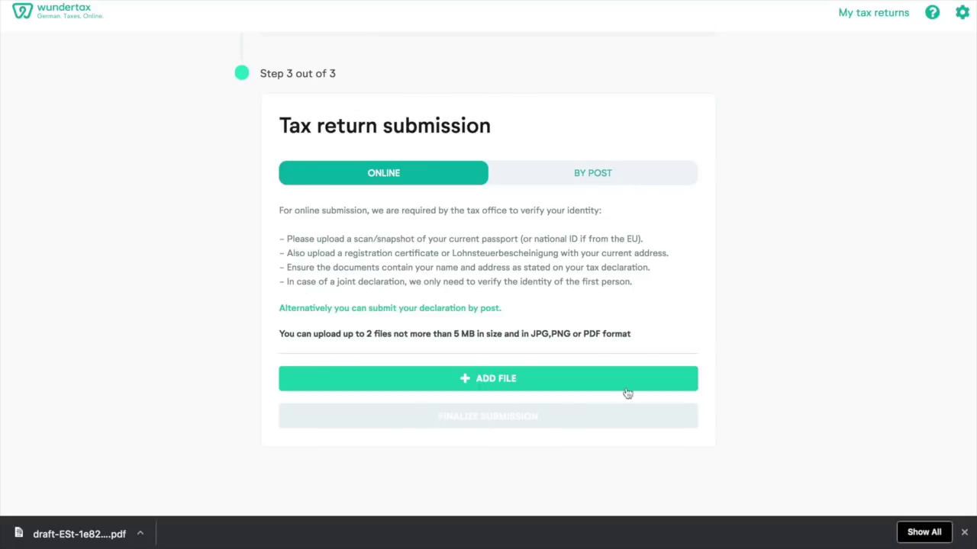
{"action": "left_click", "coordinate": [592, 177]}
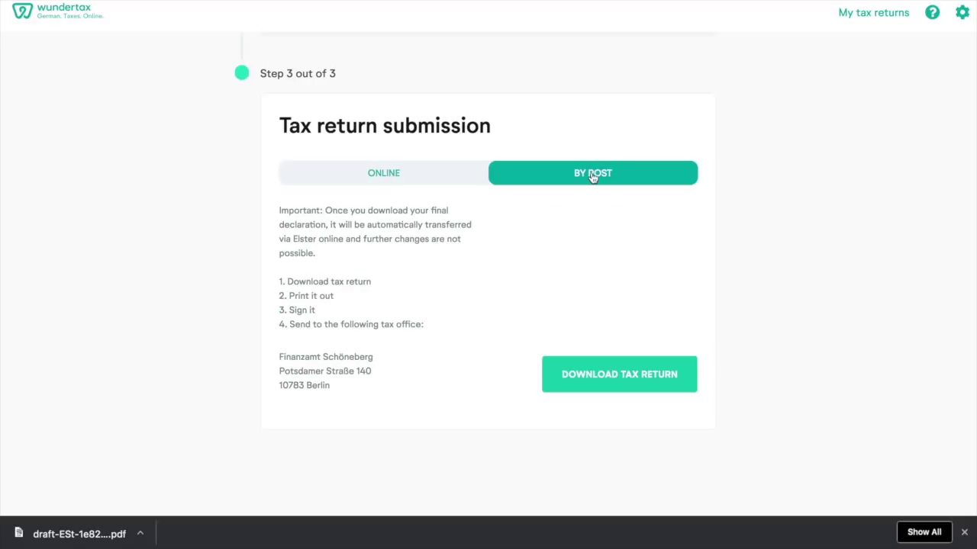
{"action": "left_click", "coordinate": [381, 175]}
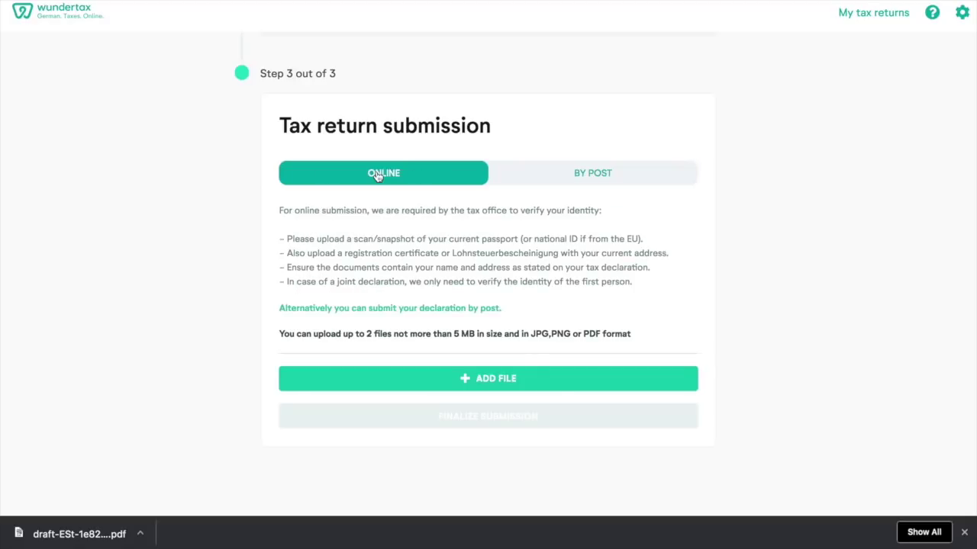
- Open and close the identity-document upload, then show the By Post instructions again
{"action": "left_click", "coordinate": [489, 381]}
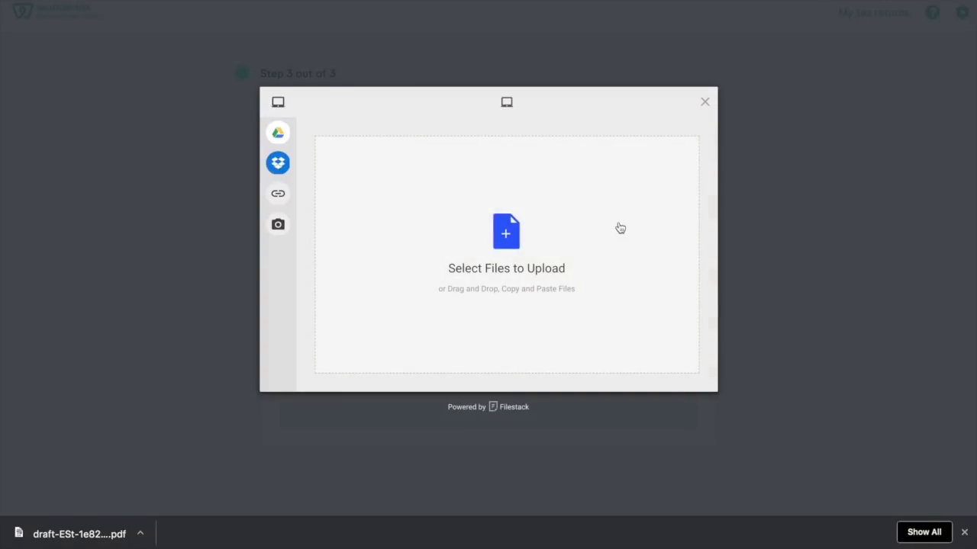
{"action": "left_click", "coordinate": [704, 101]}
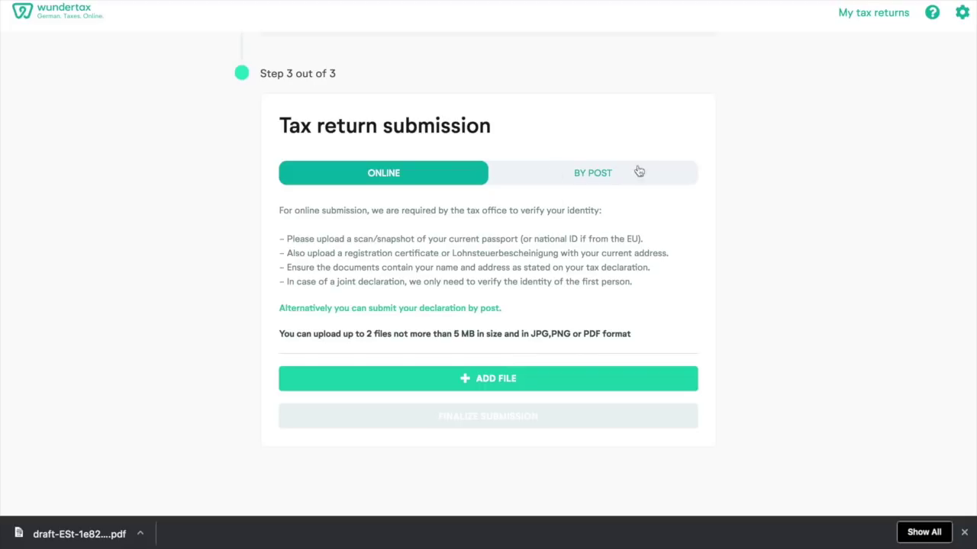
{"action": "left_click", "coordinate": [594, 175]}
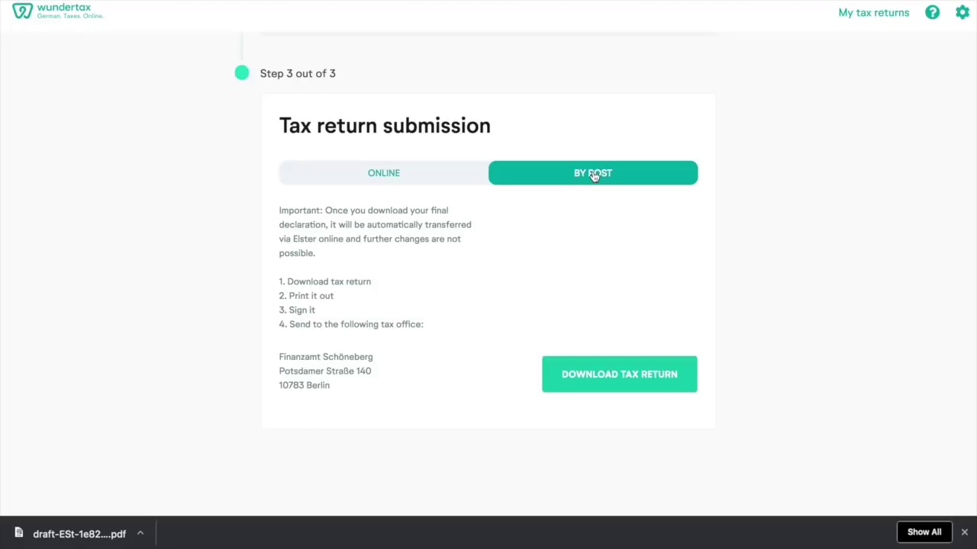